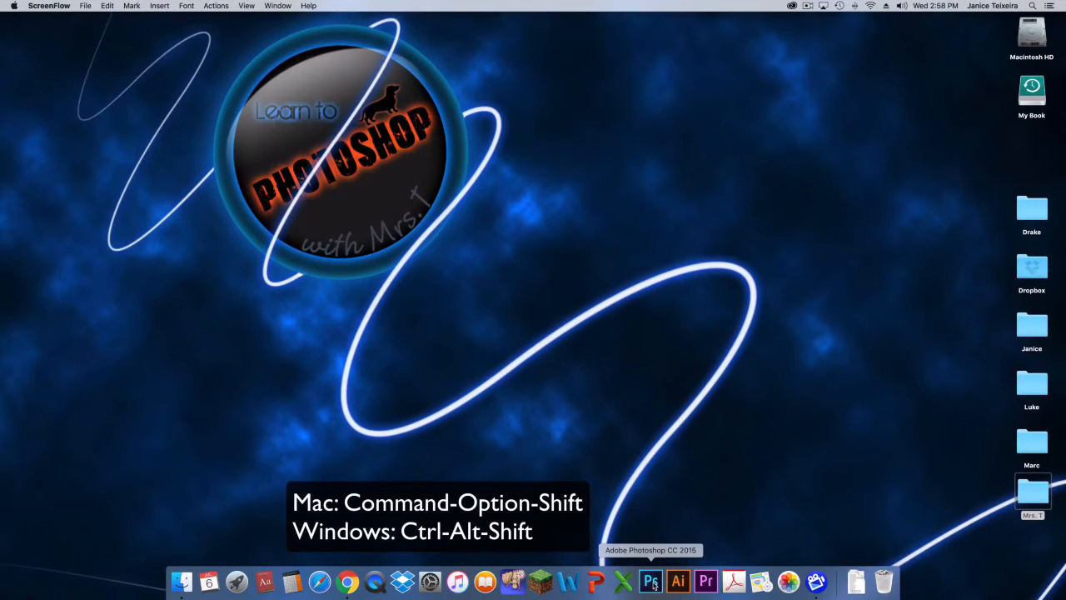
Step: Launch Adobe Photoshop CC 2015 with its settings file deleted, and shift its window clear of the desktop folders
left_click(653, 582, "alt+shift+super")
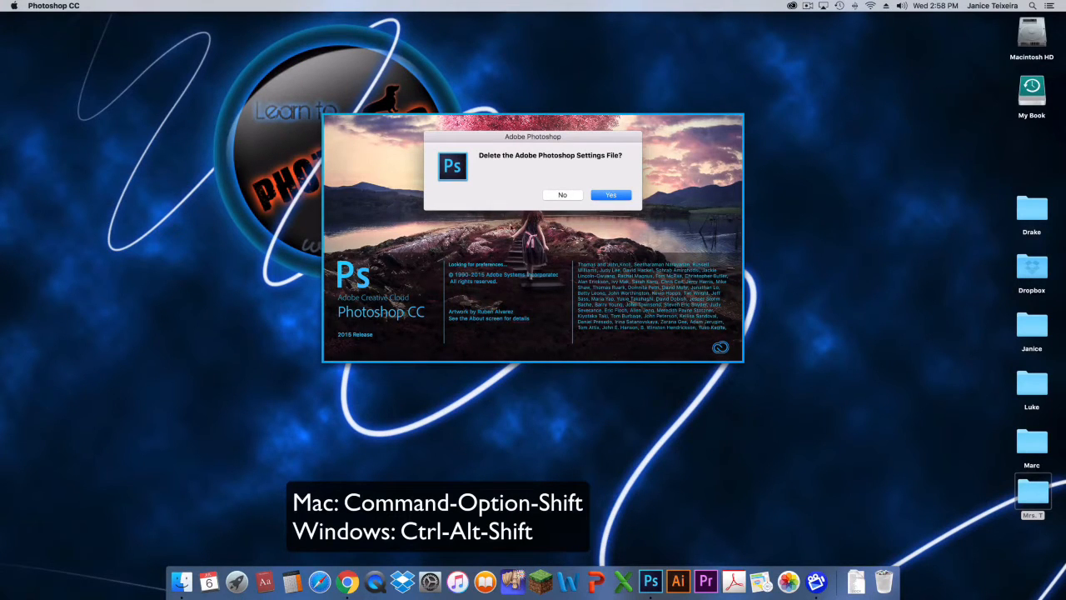
left_click(612, 196)
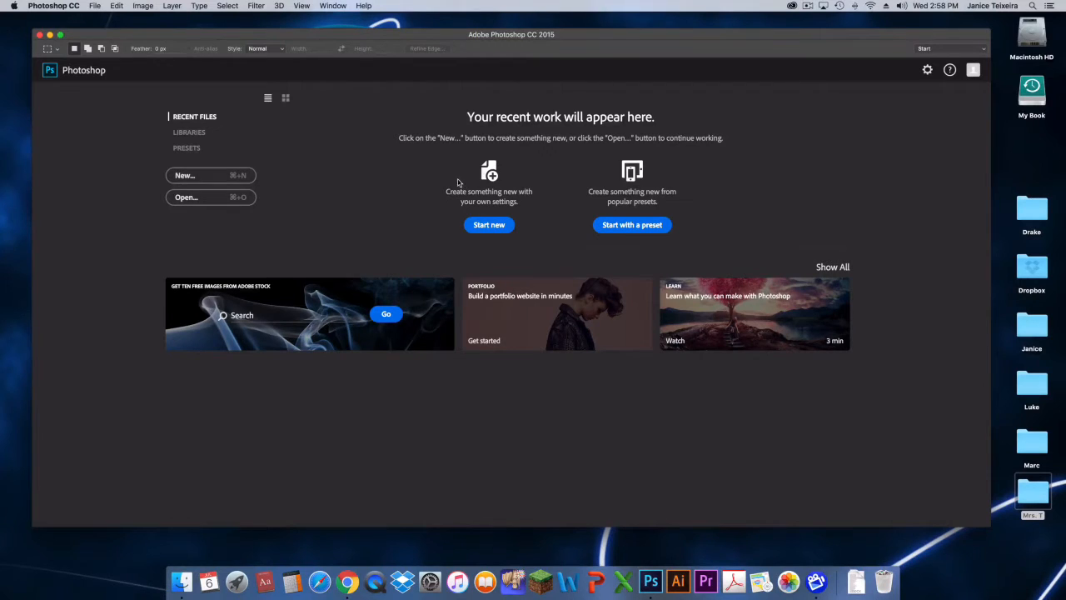
left_click_drag(593, 35, 602, 32)
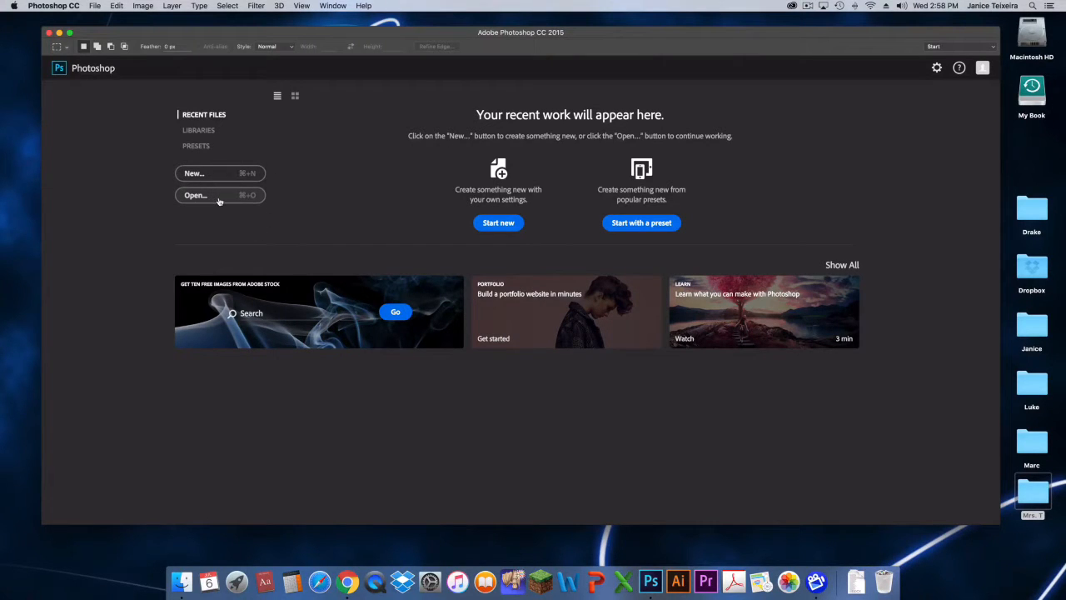
left_click_drag(725, 33, 655, 31)
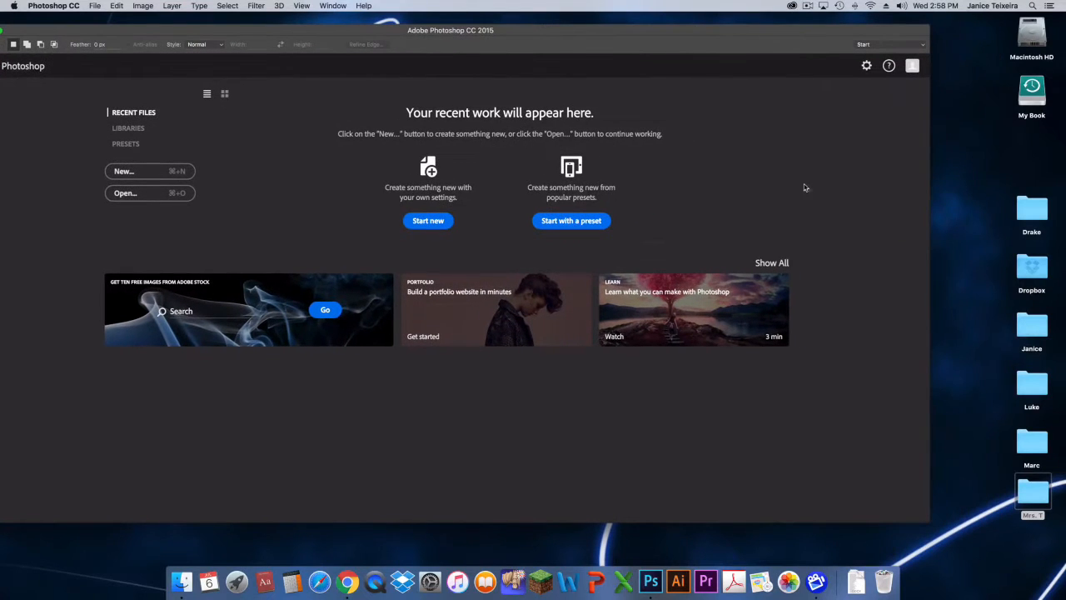
Step: Check the contents of the Mrs. T folder on the desktop in Finder and close the folder window
left_click(1031, 495)
double_click(1031, 495)
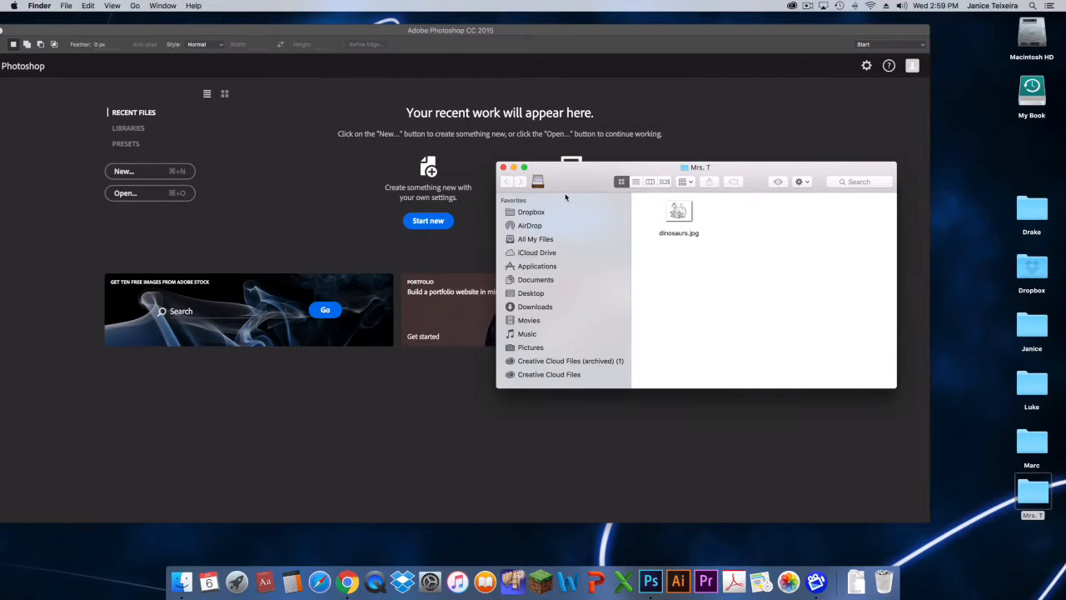
left_click(503, 168)
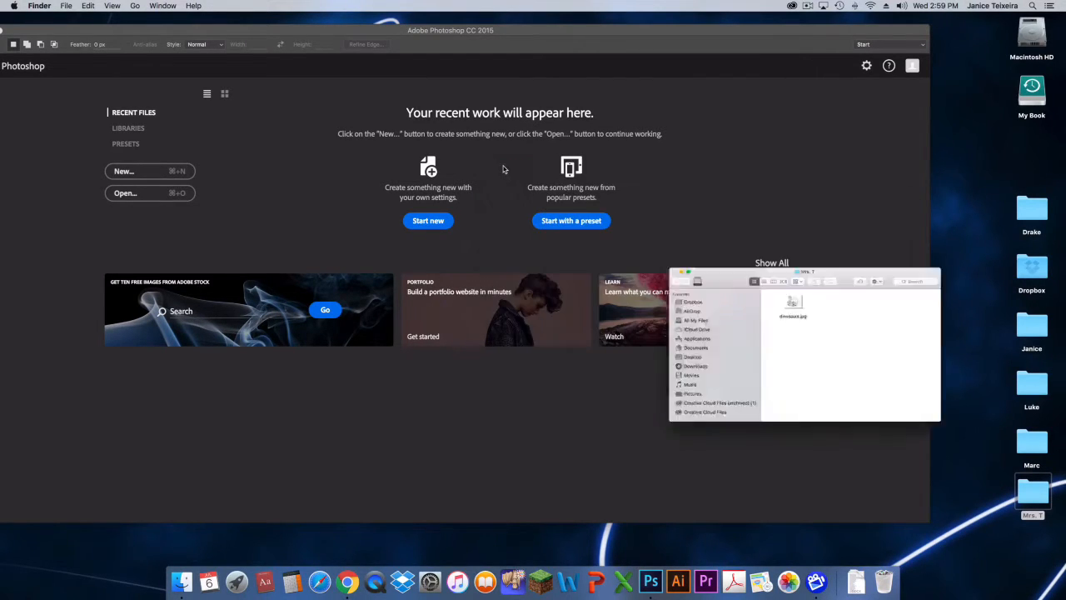
Step: Open dinosaurs.jpg from the Mrs. T folder on the Desktop in Photoshop and reposition the window so the tools are accessible
left_click(133, 197)
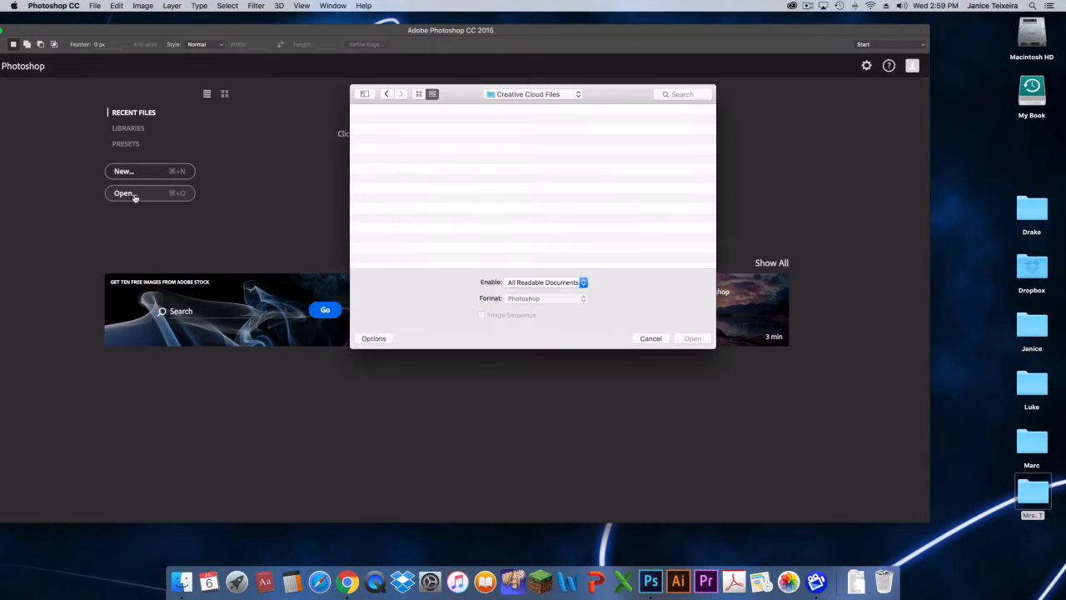
left_click(578, 95)
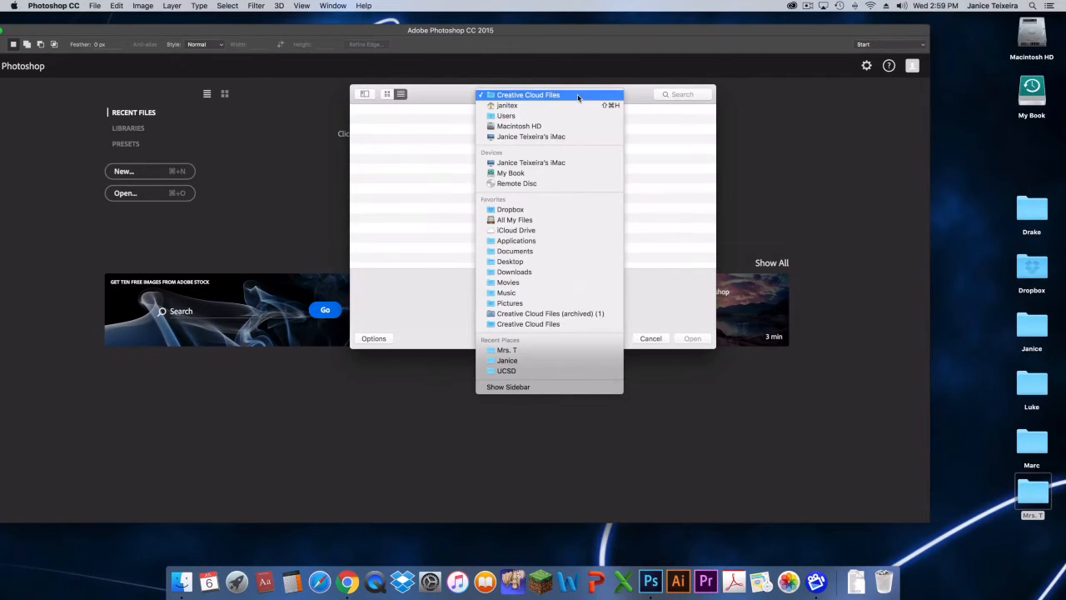
left_click(548, 261)
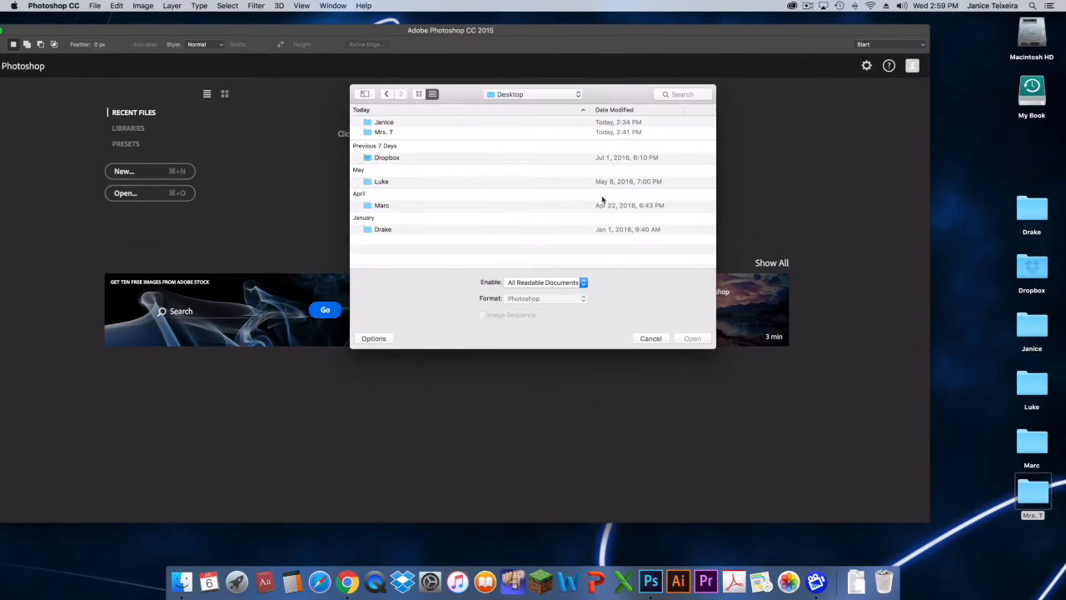
double_click(391, 133)
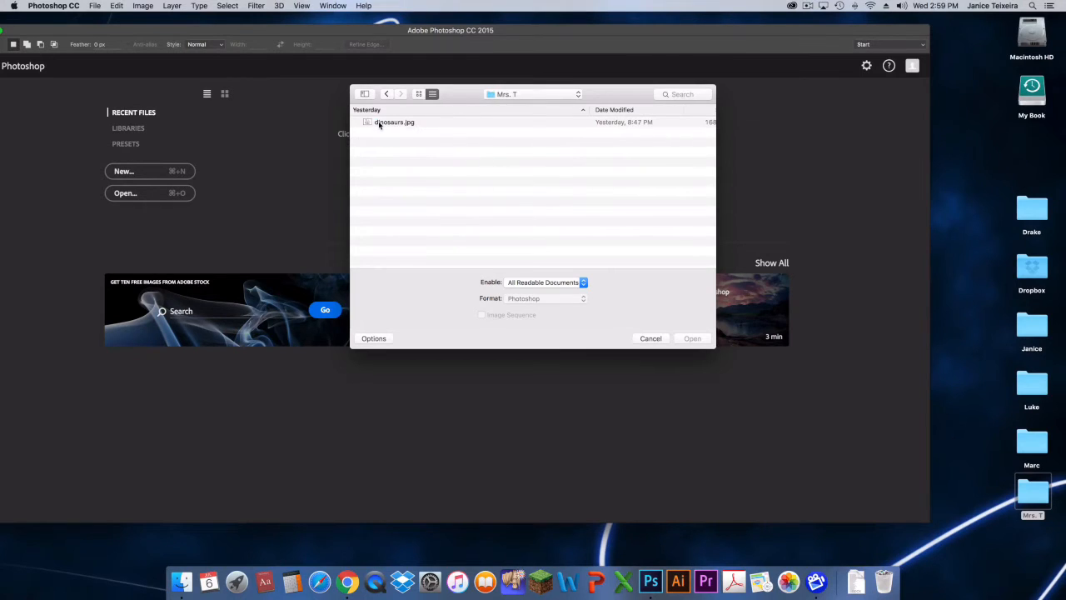
left_click(379, 123)
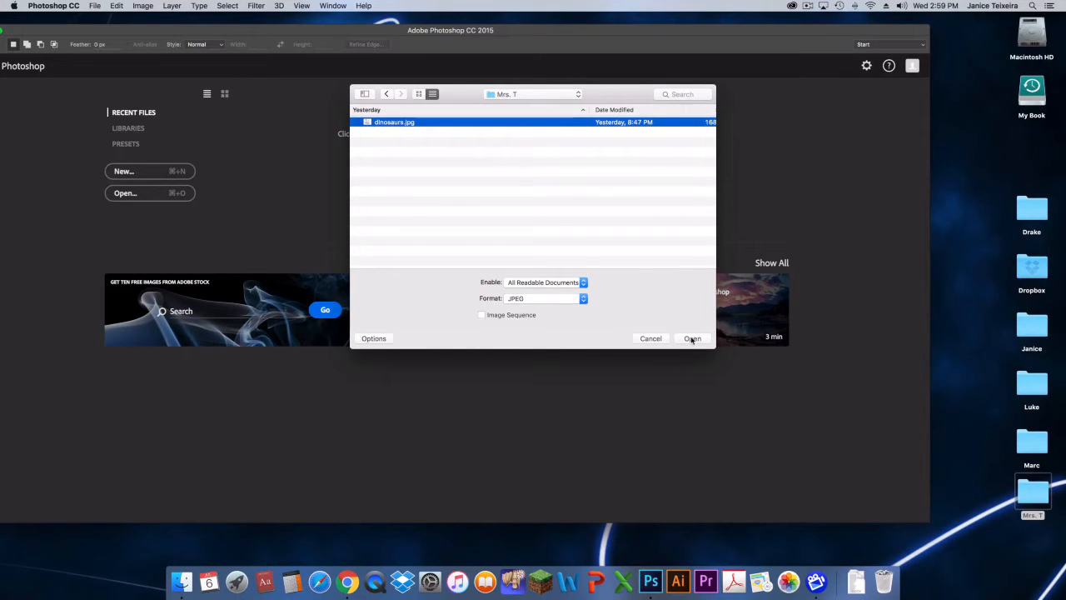
left_click(692, 339)
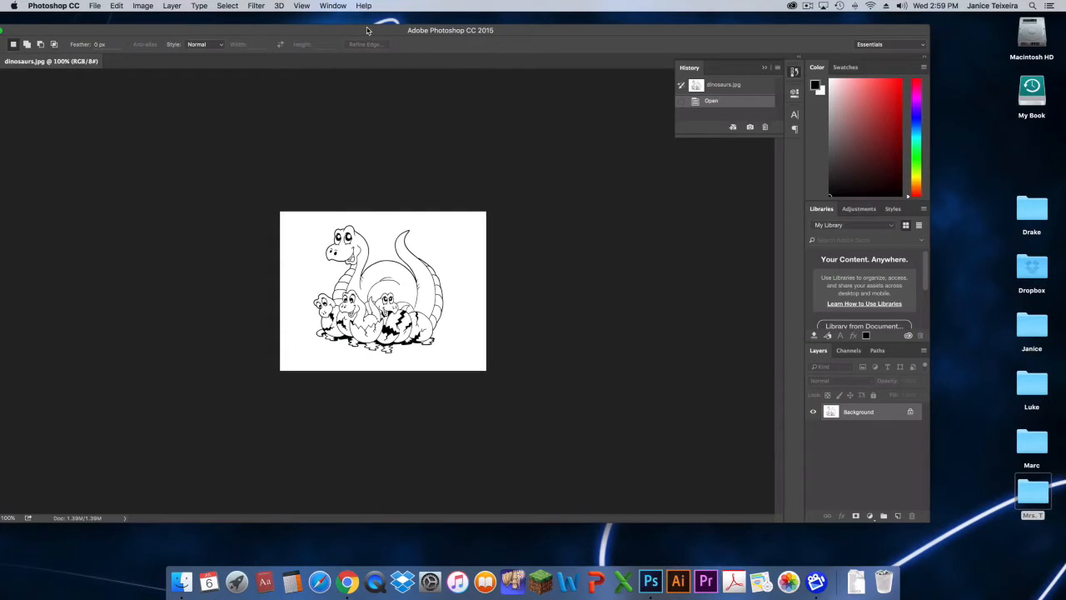
left_click_drag(367, 30, 417, 34)
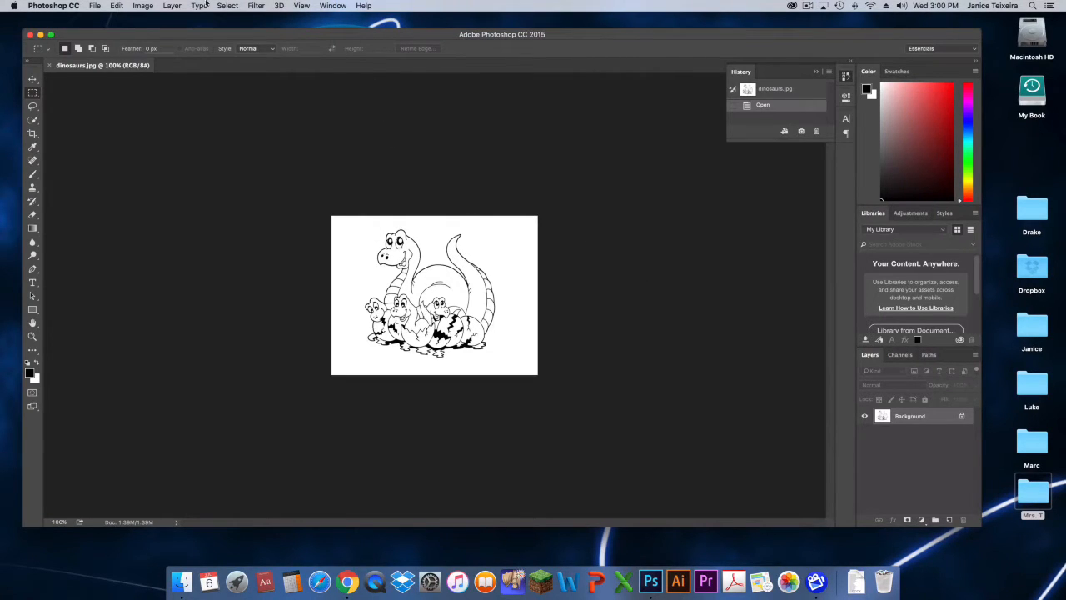
Step: Check the original dimensions and resolution of the dinosaur image before cropping
left_click(146, 8)
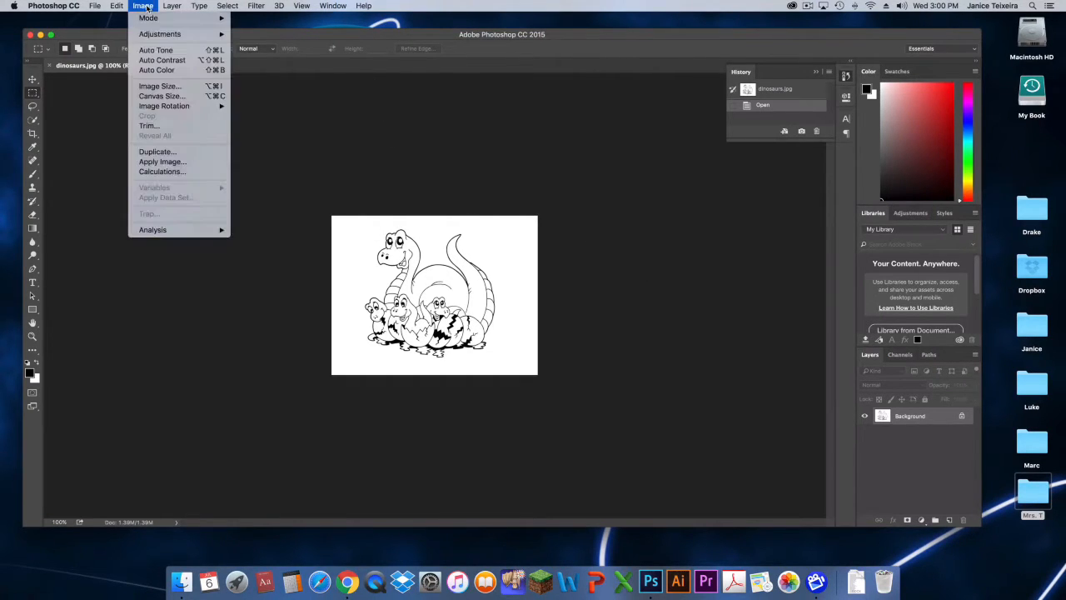
left_click(157, 87)
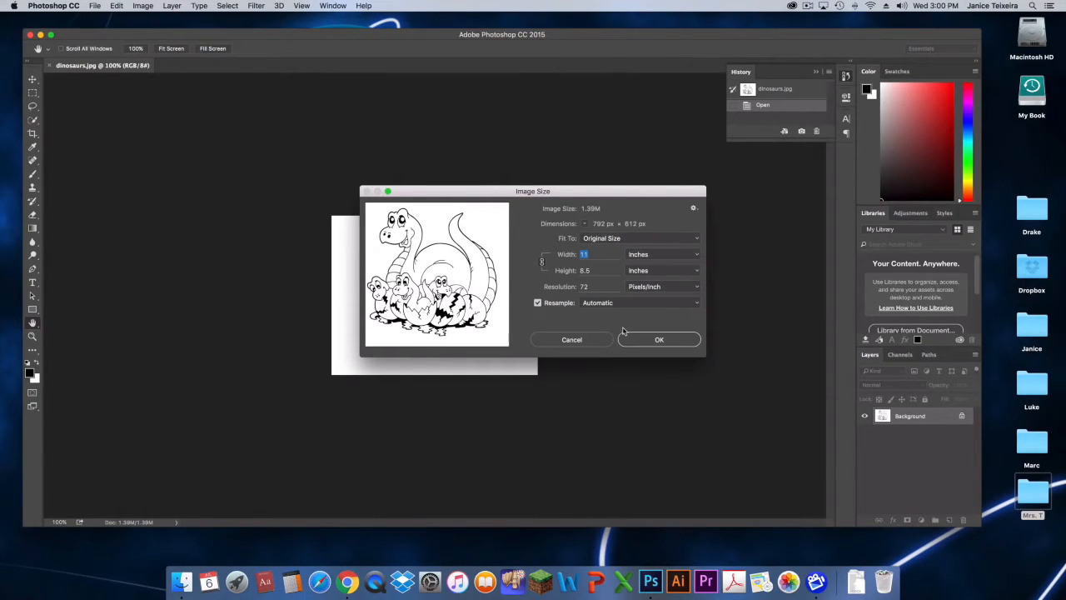
left_click(657, 342)
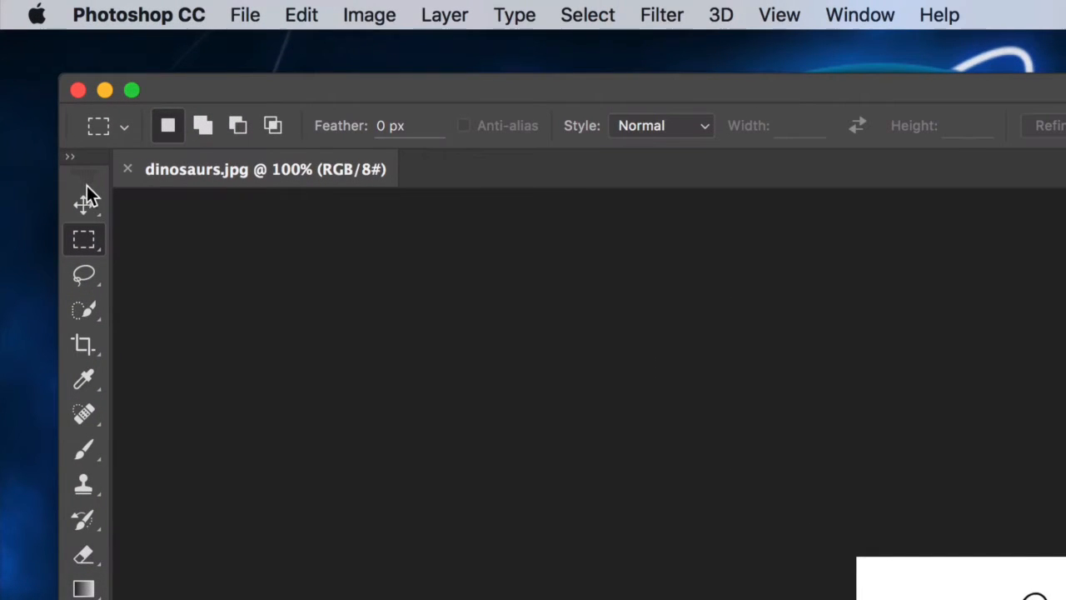
left_click(83, 345)
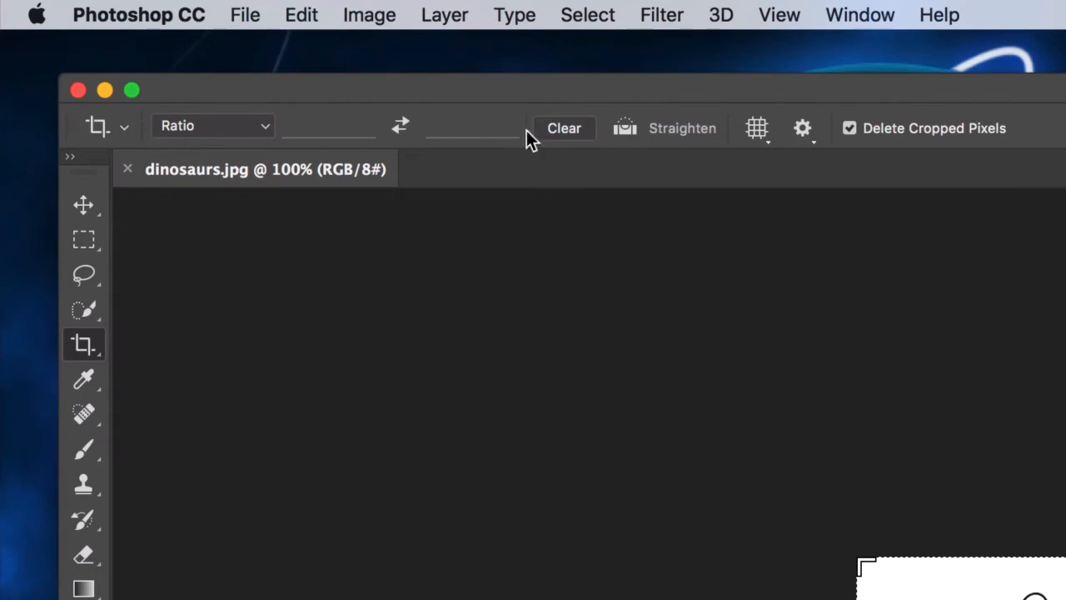
left_click(84, 310)
left_click(85, 275)
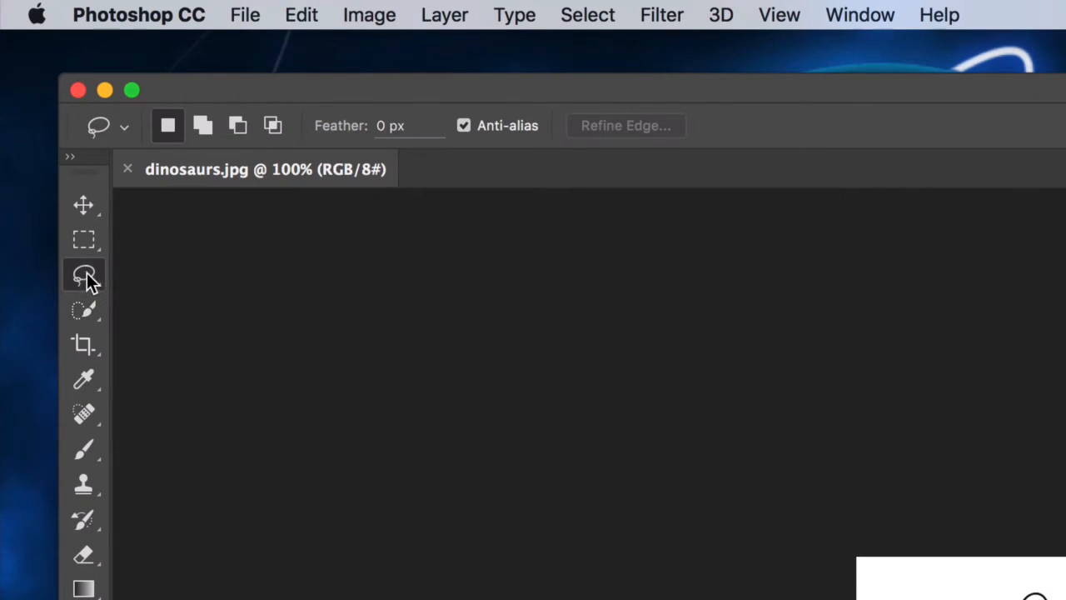
left_click(84, 241)
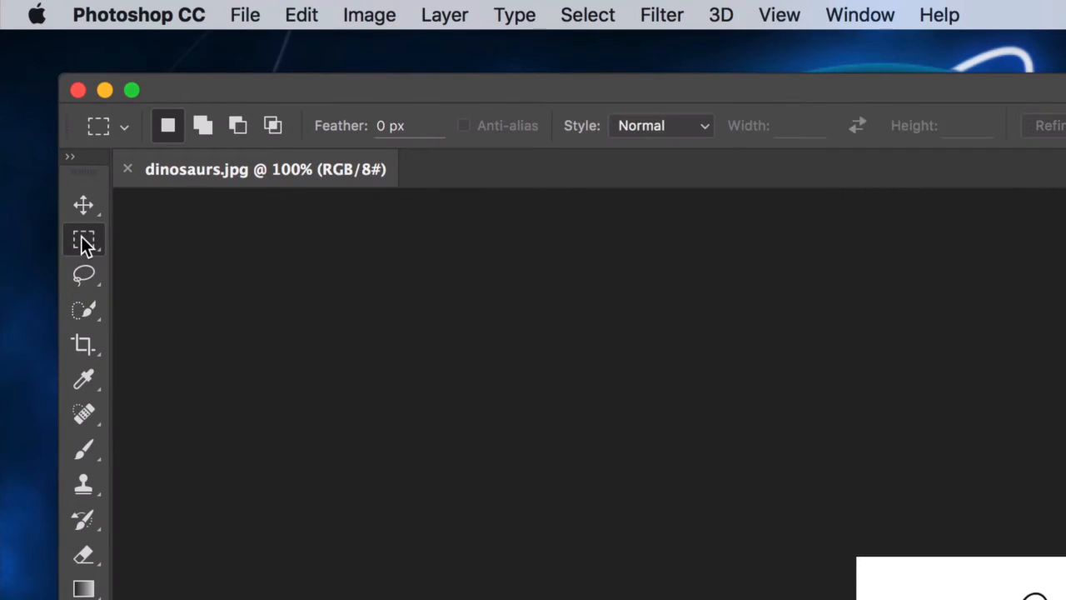
left_click(85, 313)
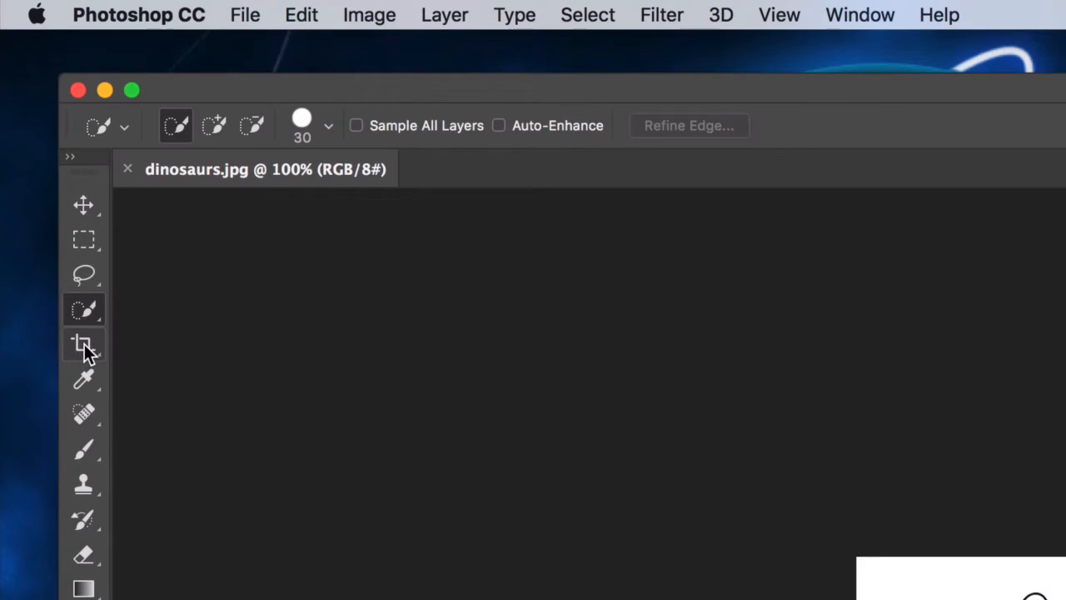
Step: Crop the image to 6 in by 4 in at 300 px/in using W x H x Resolution, with the frame enlarged slightly beyond the canvas width
left_click(84, 349)
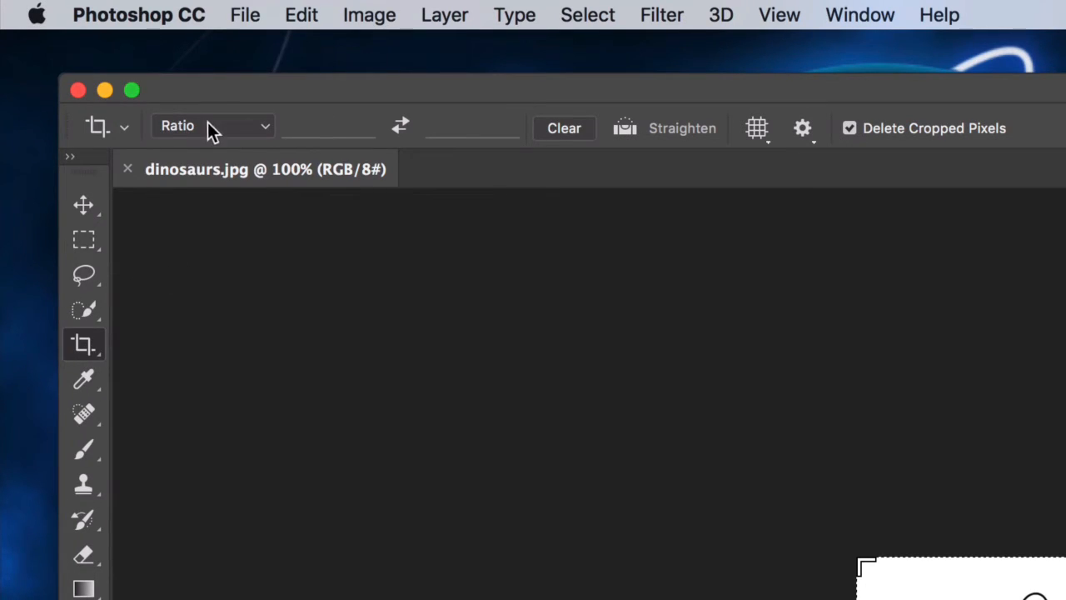
left_click(262, 128)
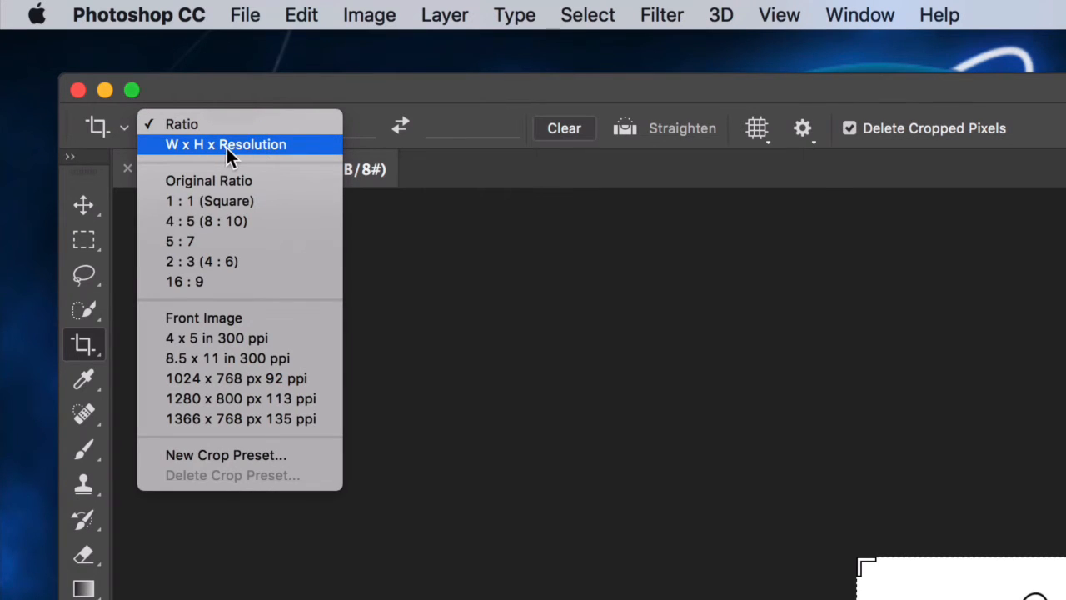
left_click(228, 146)
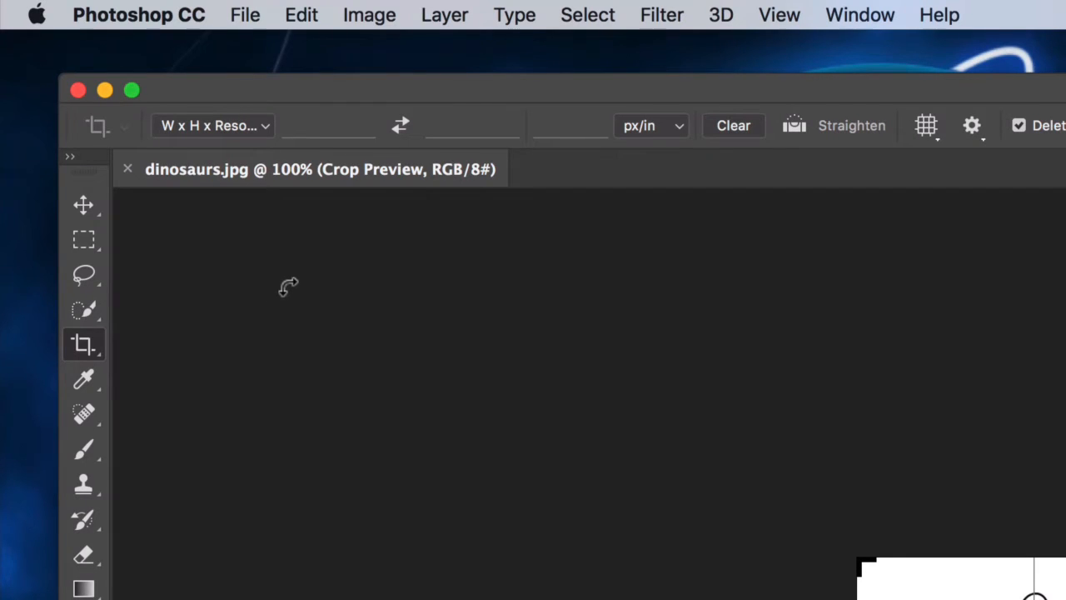
left_click(315, 121)
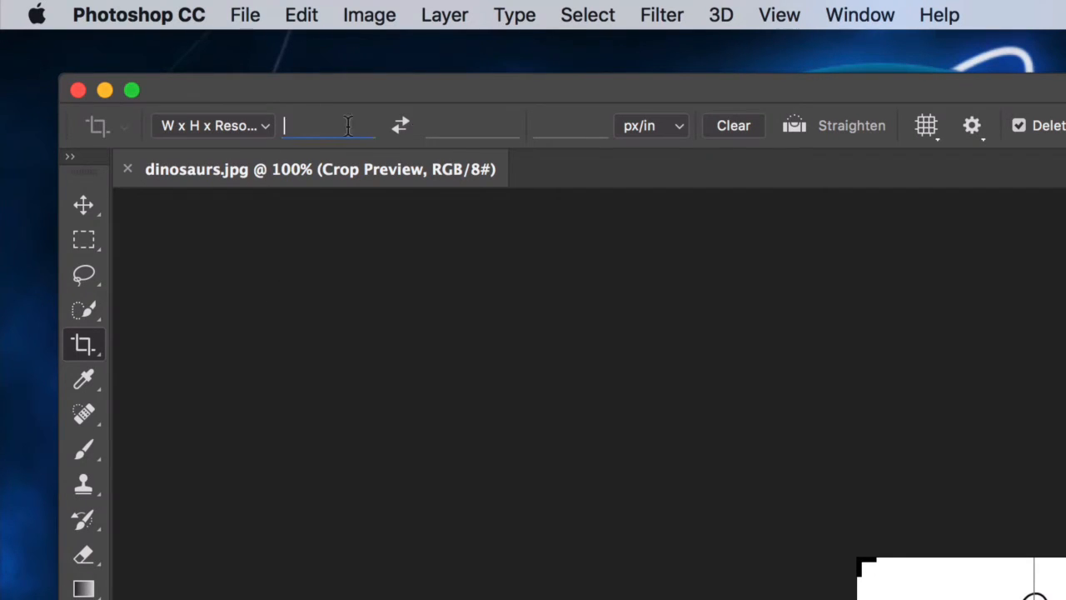
type("6")
key("Tab")
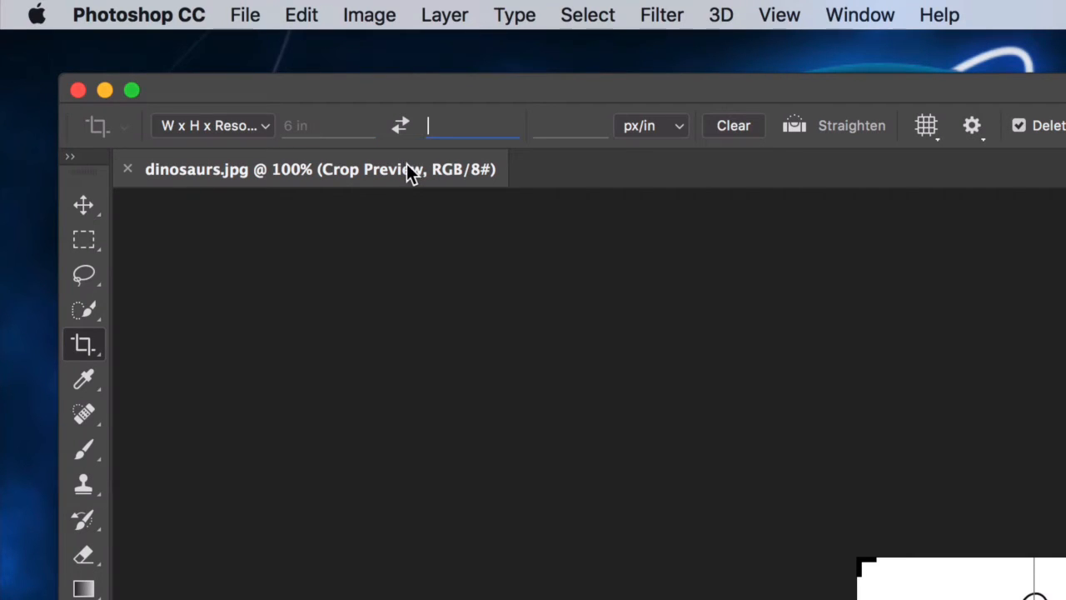
type("4")
key("Tab")
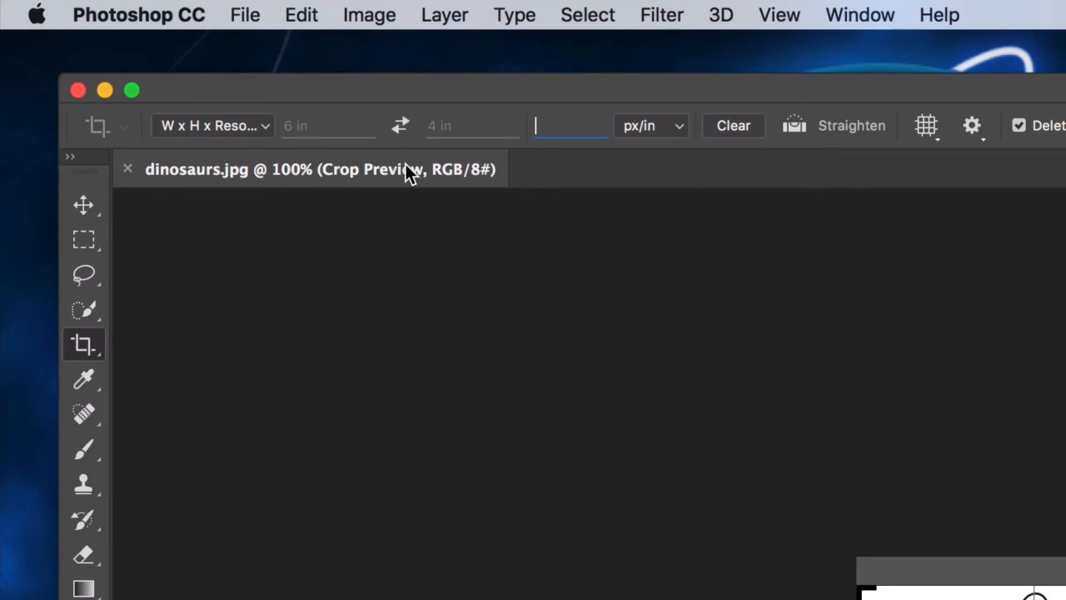
type("300")
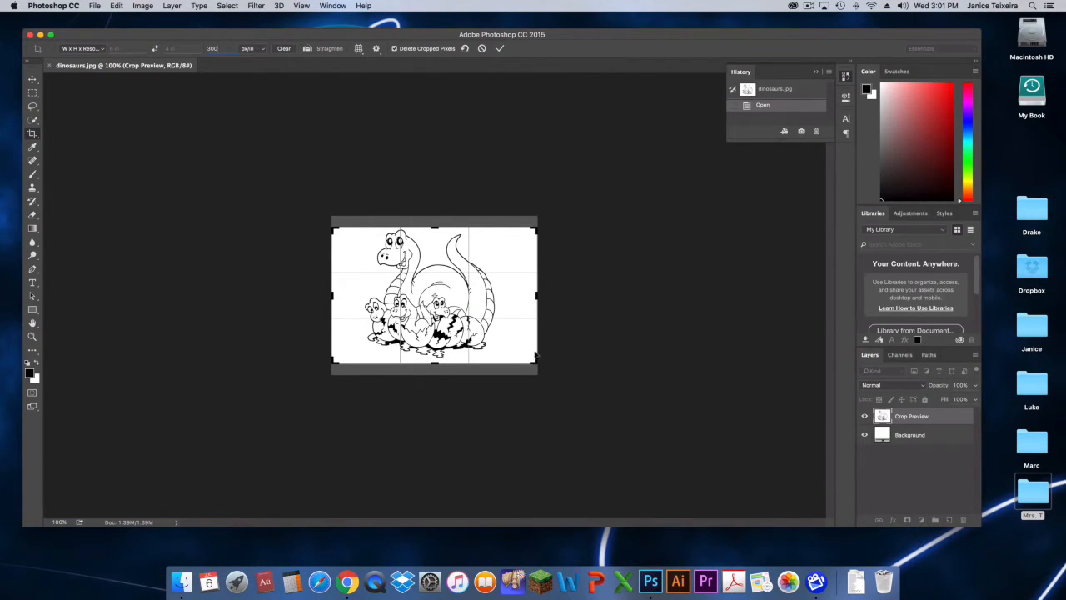
left_click_drag(522, 338, 535, 366)
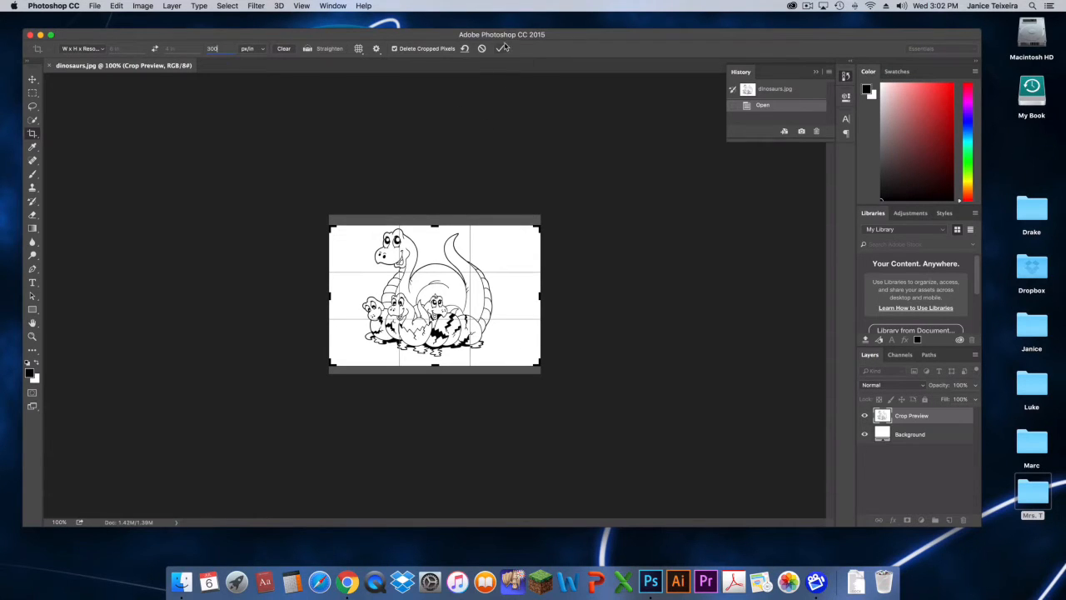
left_click(502, 49)
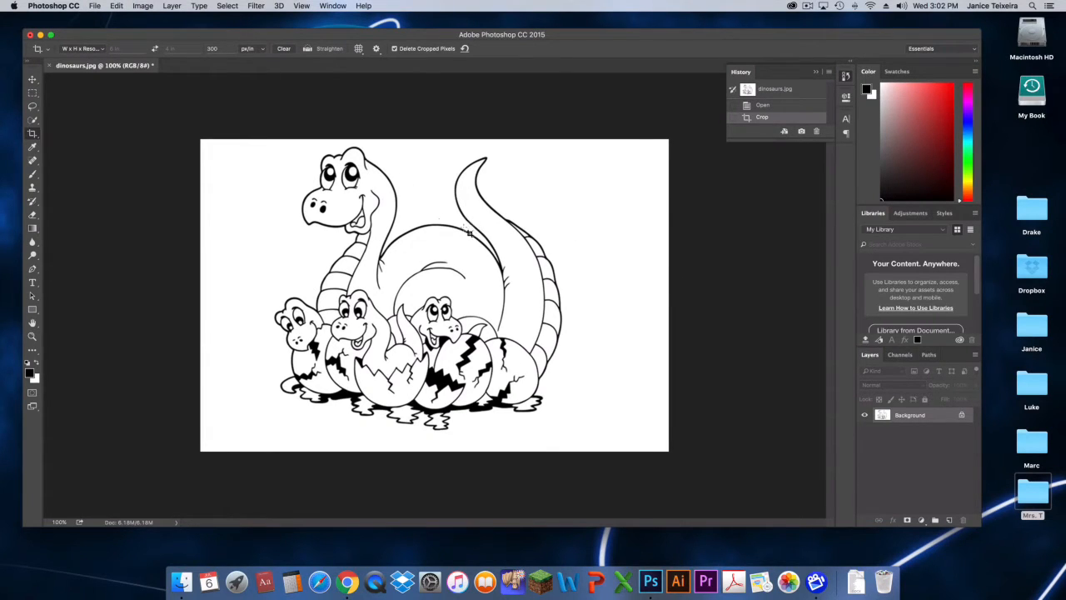
Step: Verify the cropped image's width, height and resolution in the Image Size settings
left_click(143, 6)
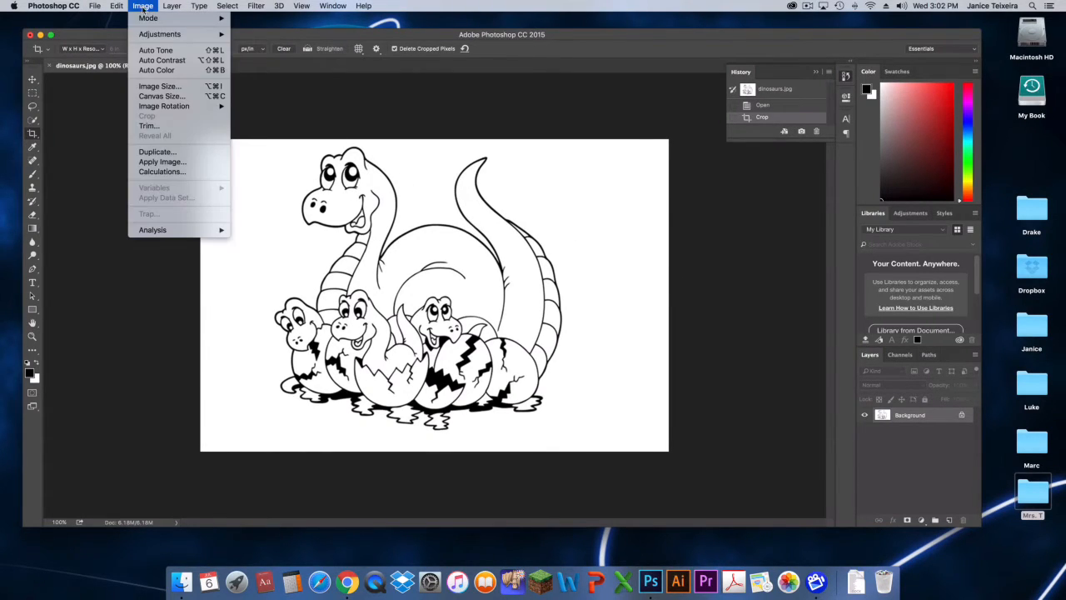
left_click(169, 88)
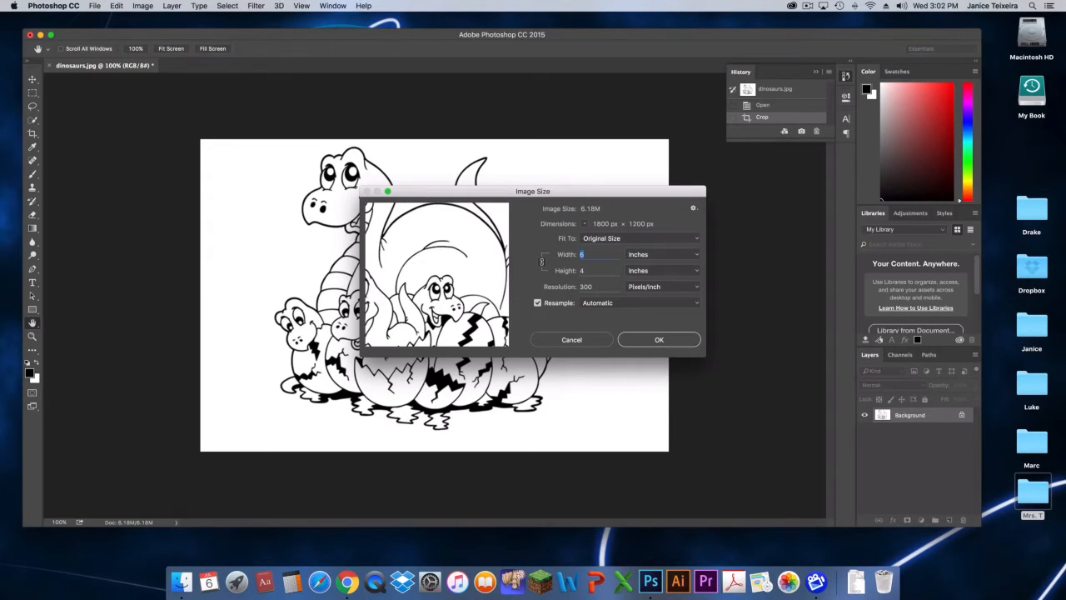
left_click(658, 340)
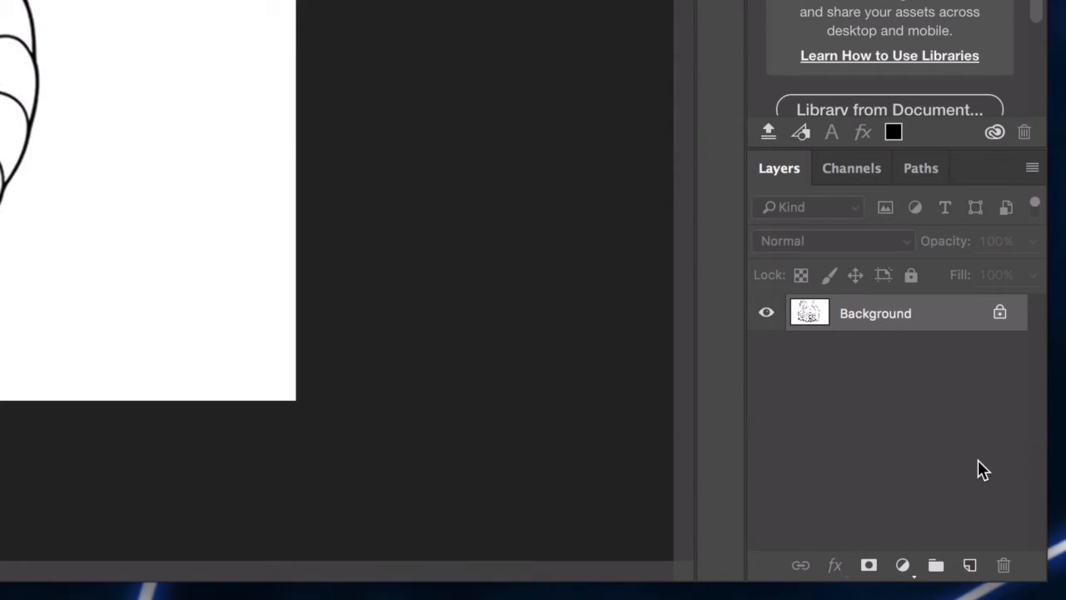
Step: Convert the locked Background into a regular layer named "Line Drawing" and hide it
double_click(884, 318)
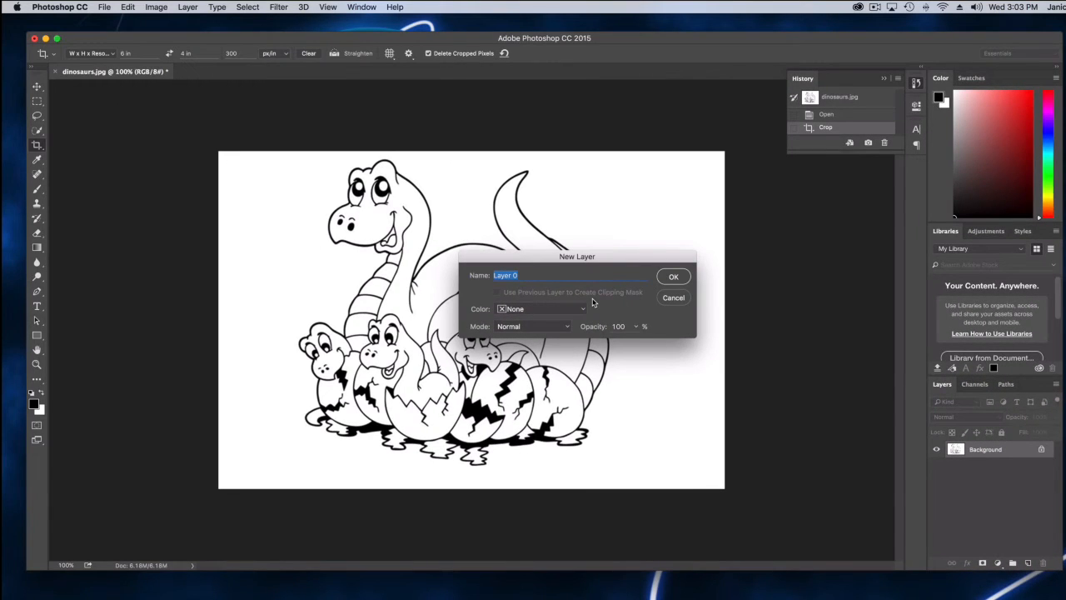
type("Line Drawing")
left_click(674, 277)
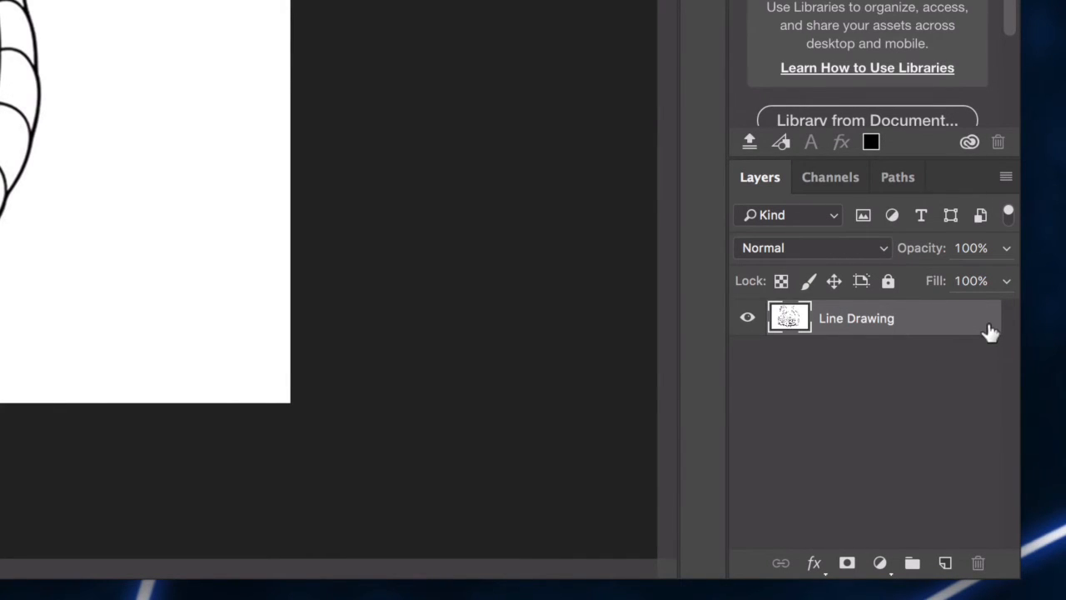
left_click(748, 321)
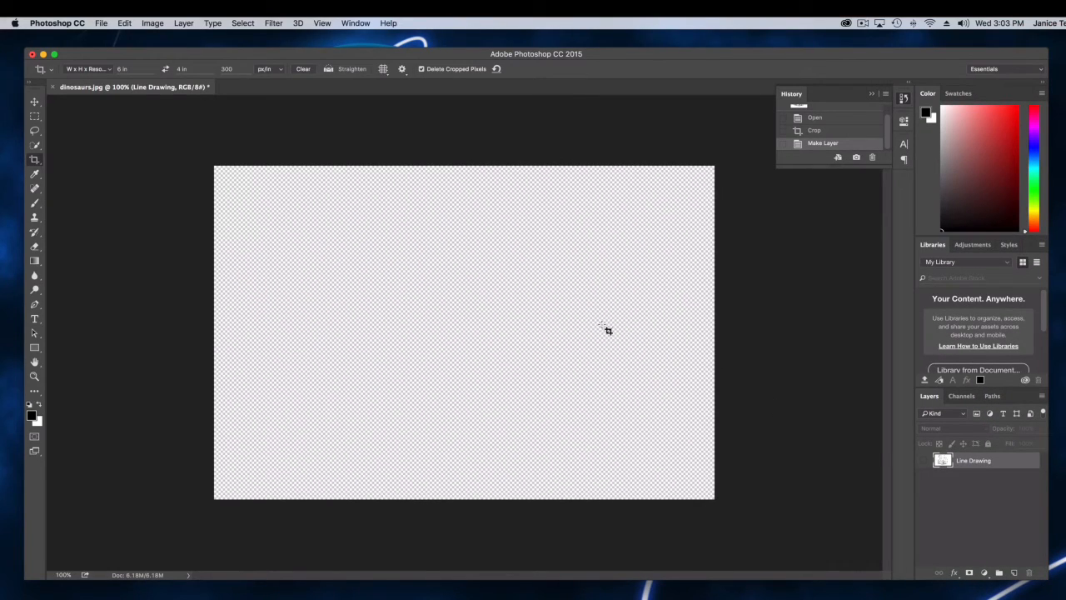
Step: Show the Line Drawing layer and add a new layer named "eggshells" above it
left_click(924, 461)
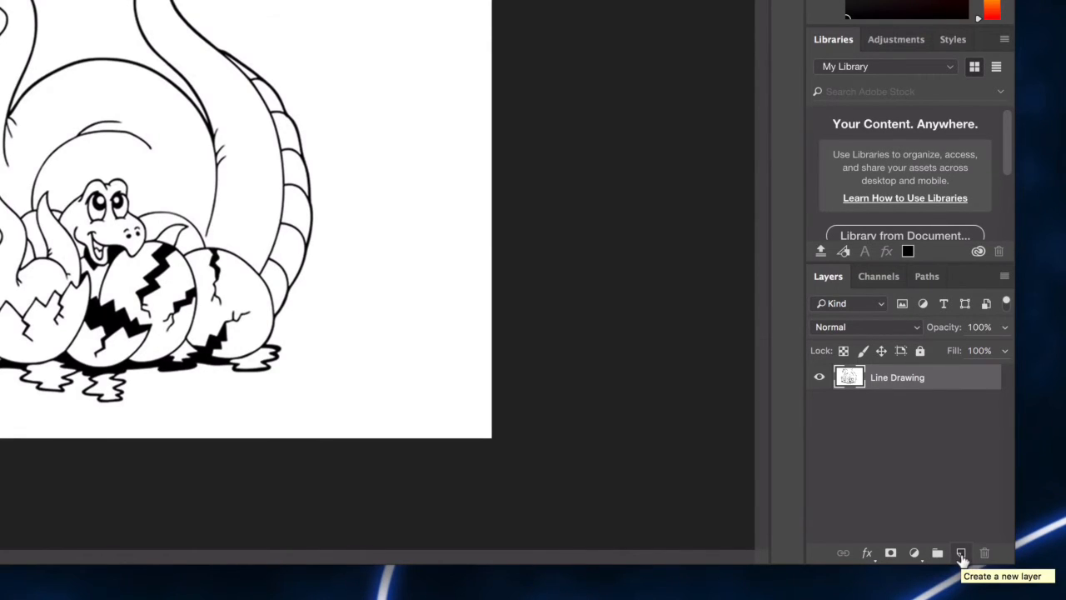
left_click(961, 553)
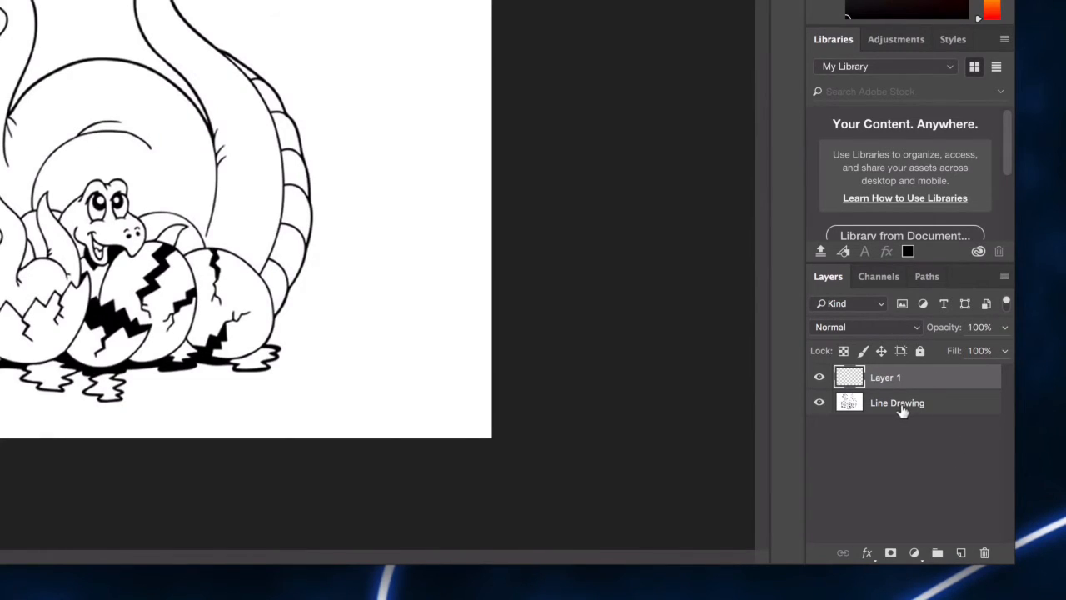
left_click(819, 403)
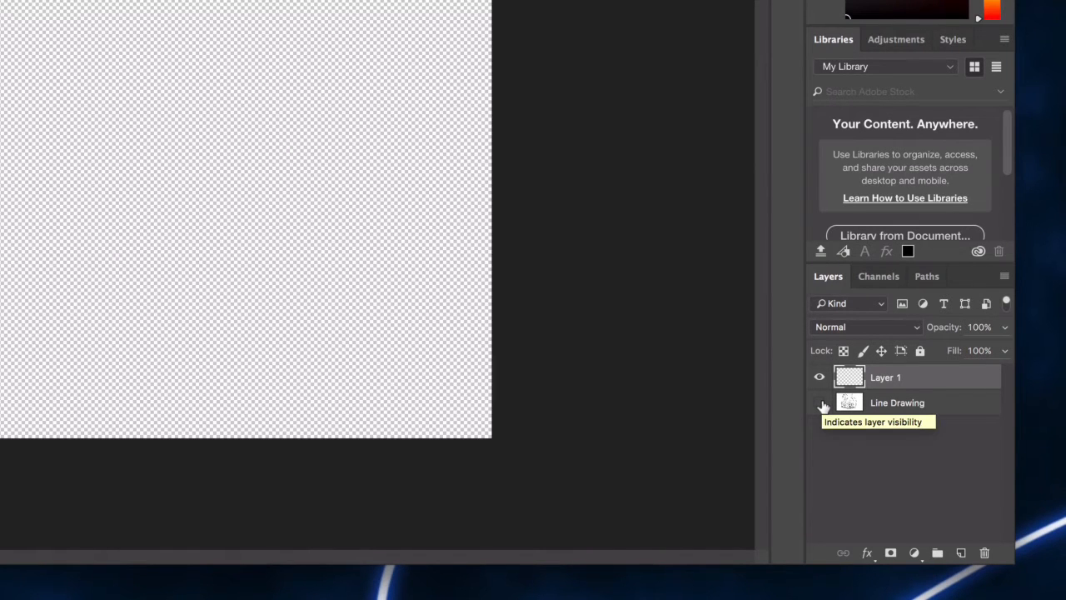
left_click(820, 403)
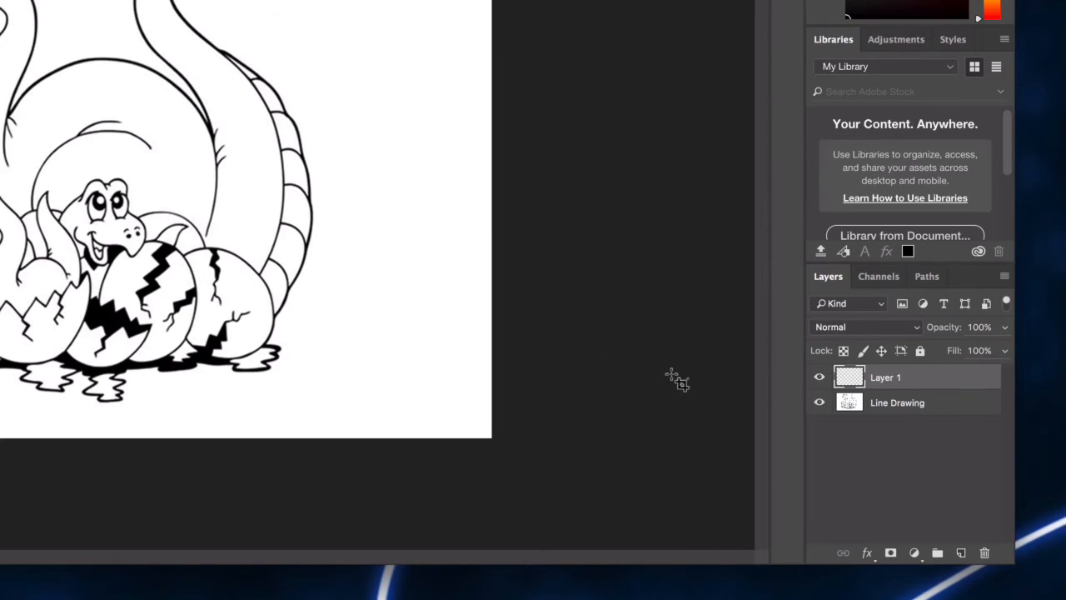
double_click(887, 378)
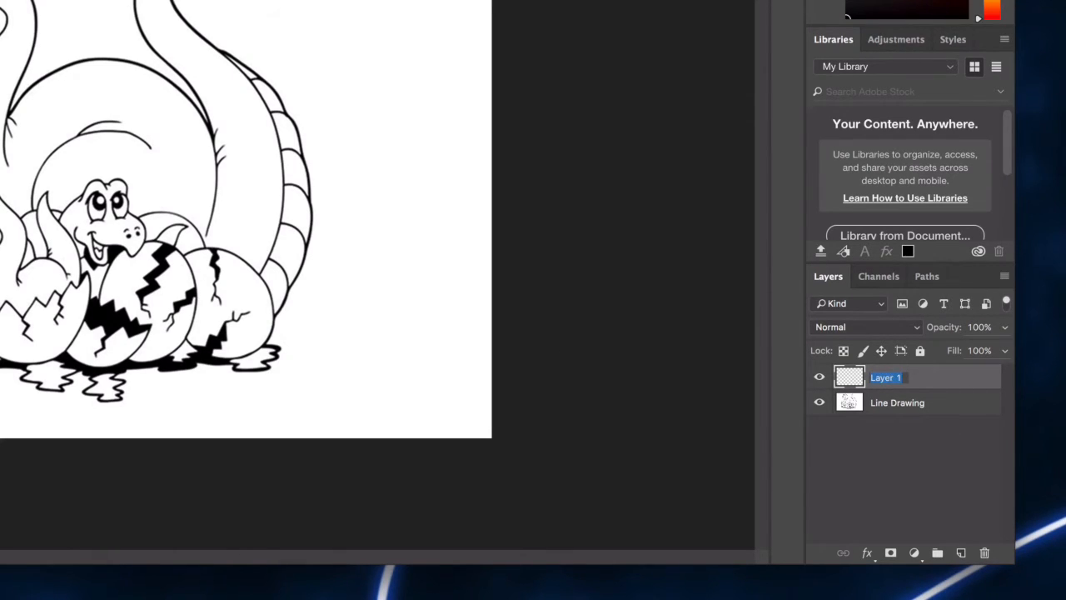
type("eggshells")
key("Return")
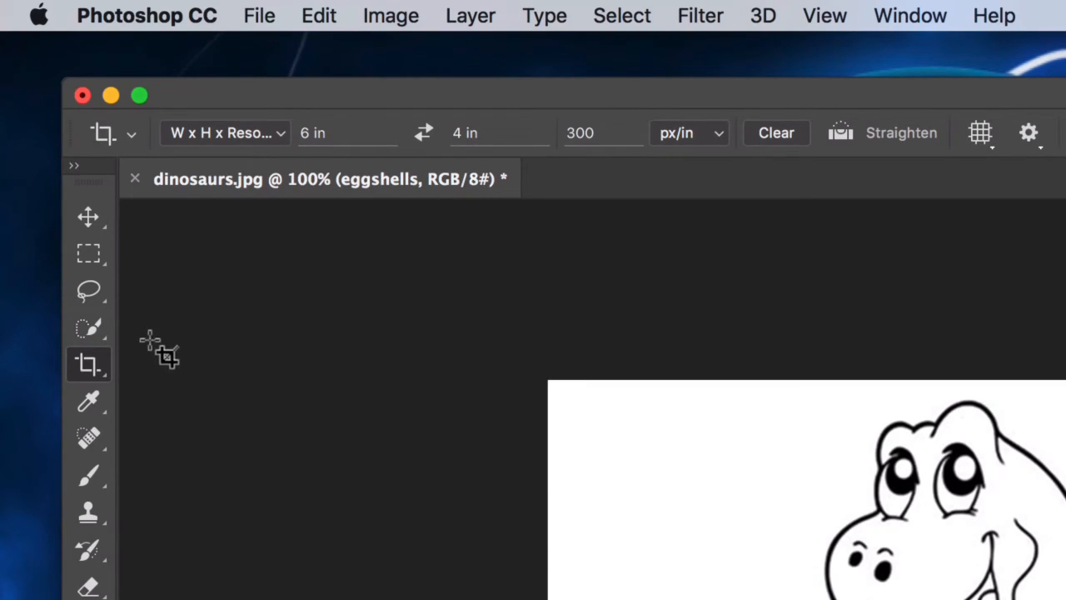
Step: Try to select the leftmost eggshell with the Magic Wand while the eggshells layer is active
left_click(93, 332)
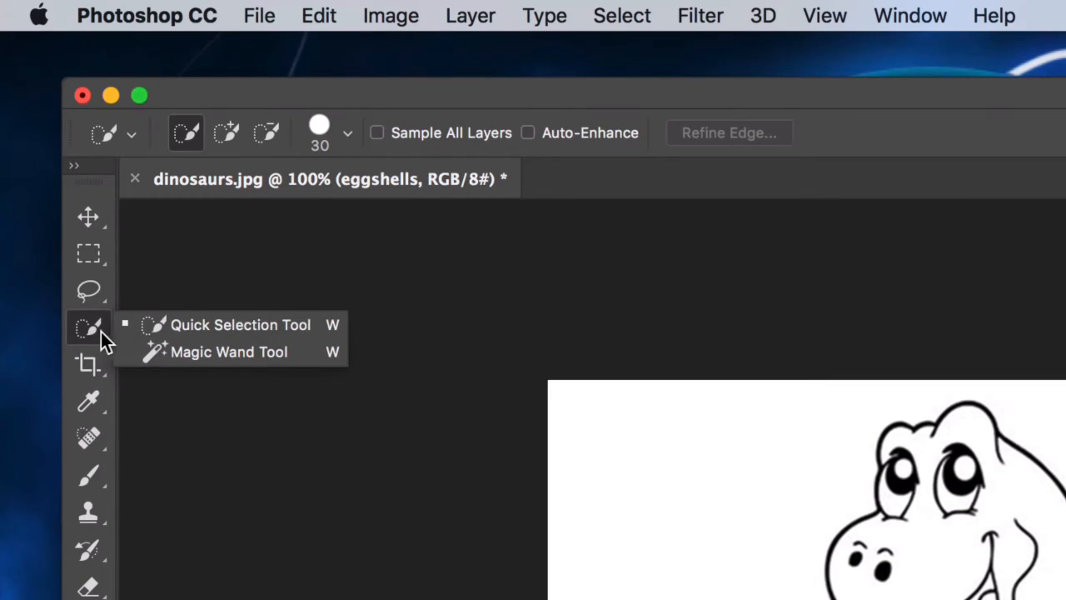
left_click(212, 352)
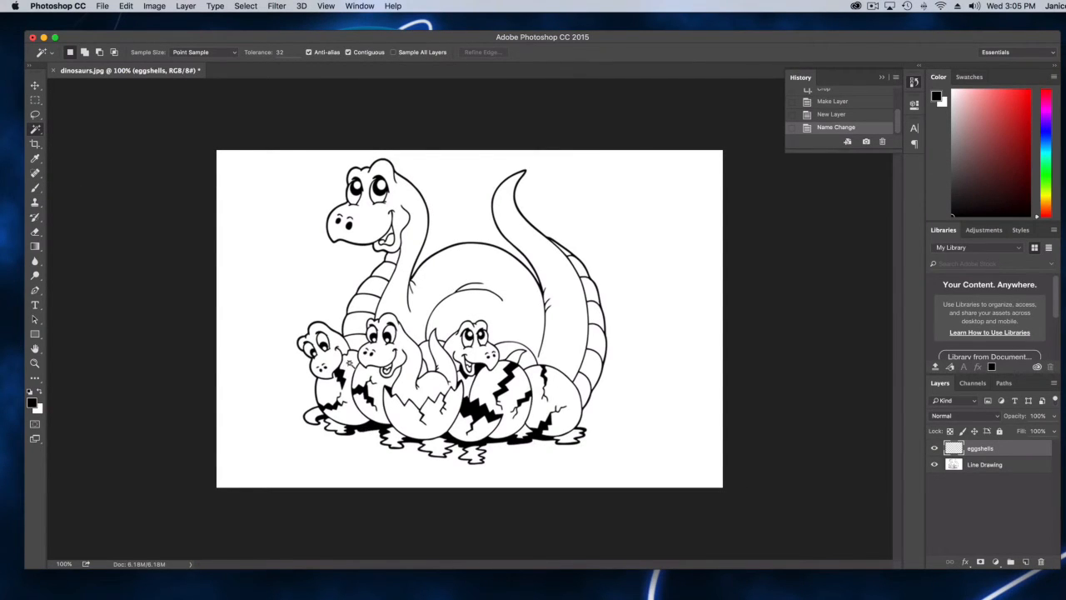
left_click(348, 359)
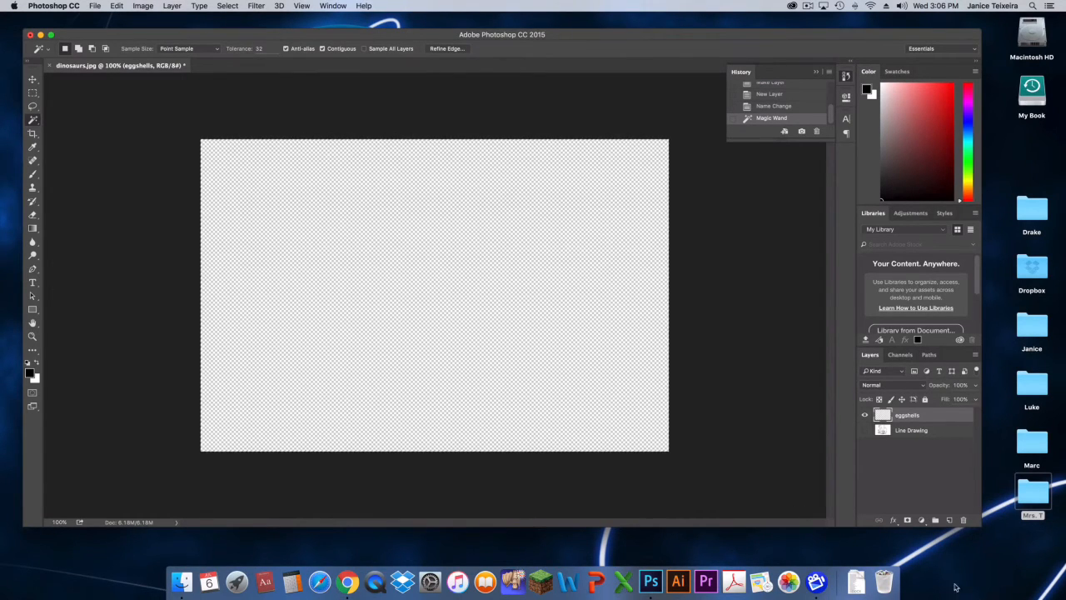
Step: Clear the selection and select the leftmost eggshell with the Magic Wand on the visible Line Drawing layer
left_click(864, 430)
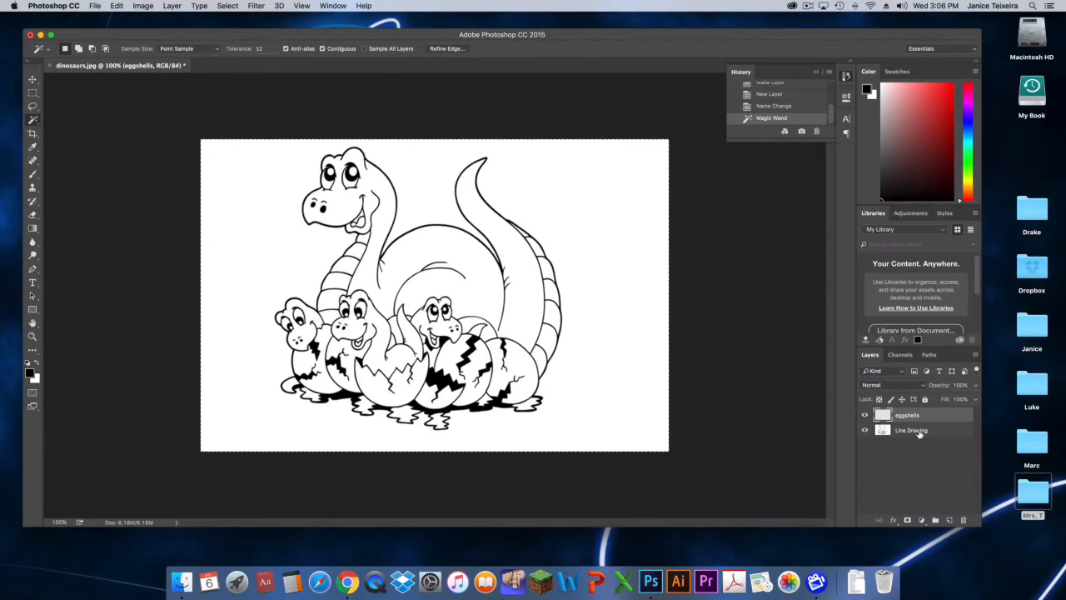
left_click(916, 431)
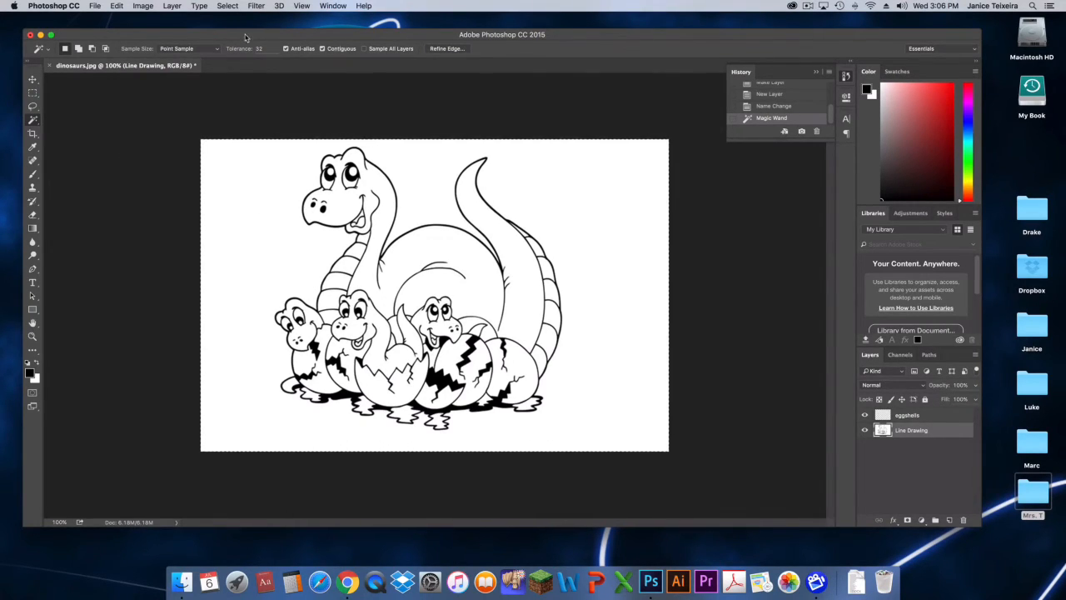
left_click(228, 7)
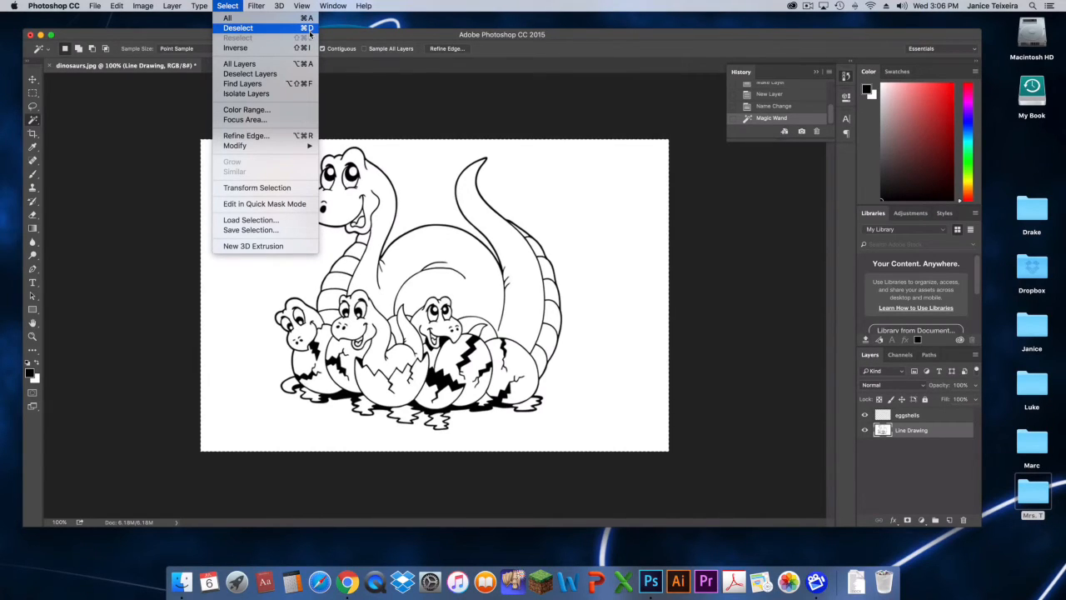
key("super+d")
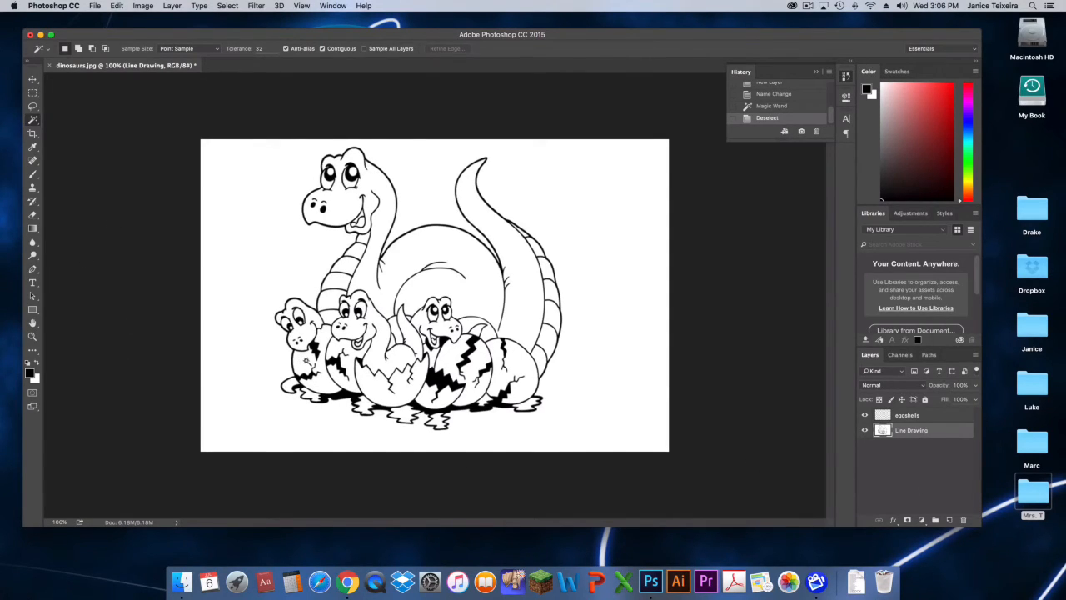
left_click(309, 360)
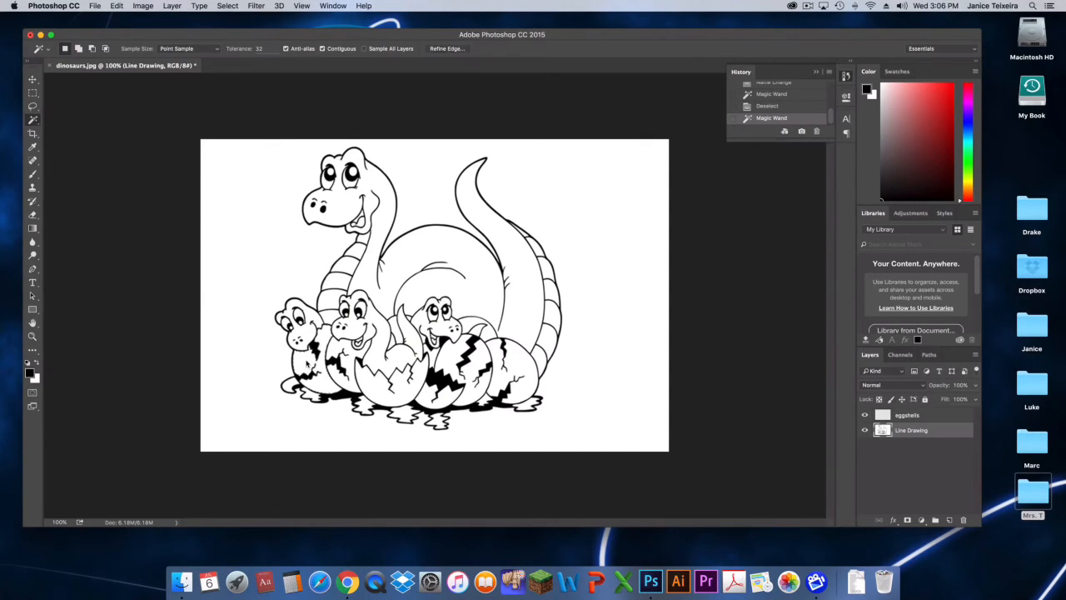
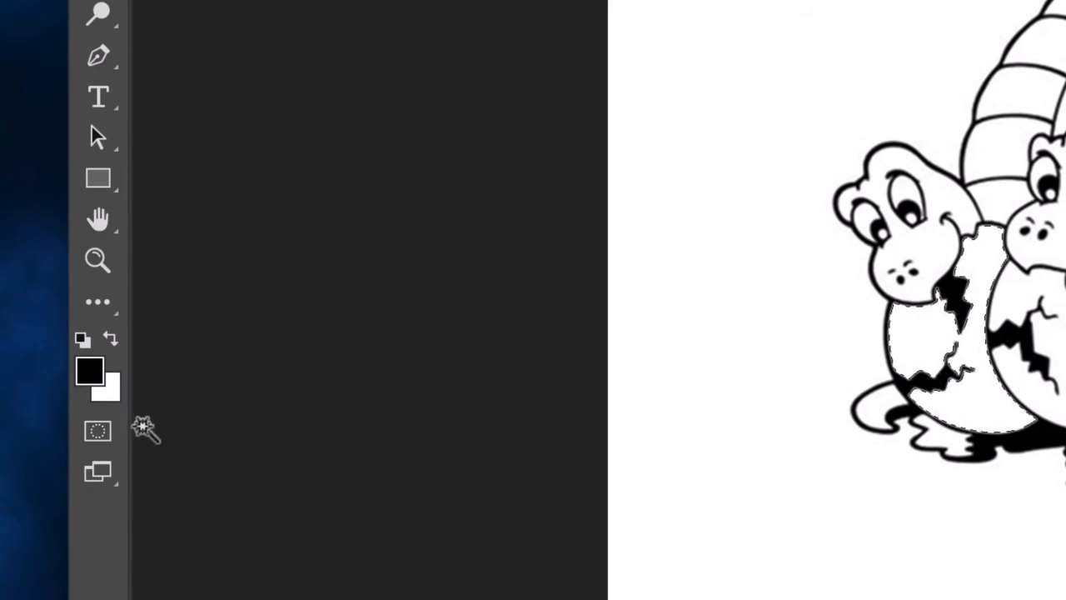
Step: Swap the foreground and background colors back and forth, ending with black in the foreground
left_click(112, 341)
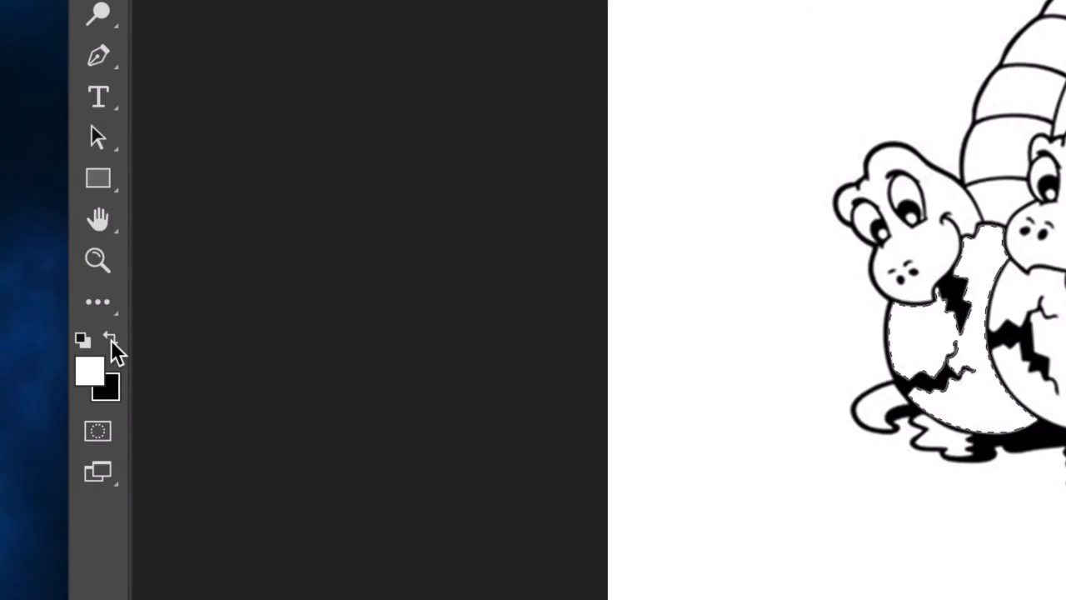
left_click(111, 341)
left_click(112, 342)
left_click(114, 342)
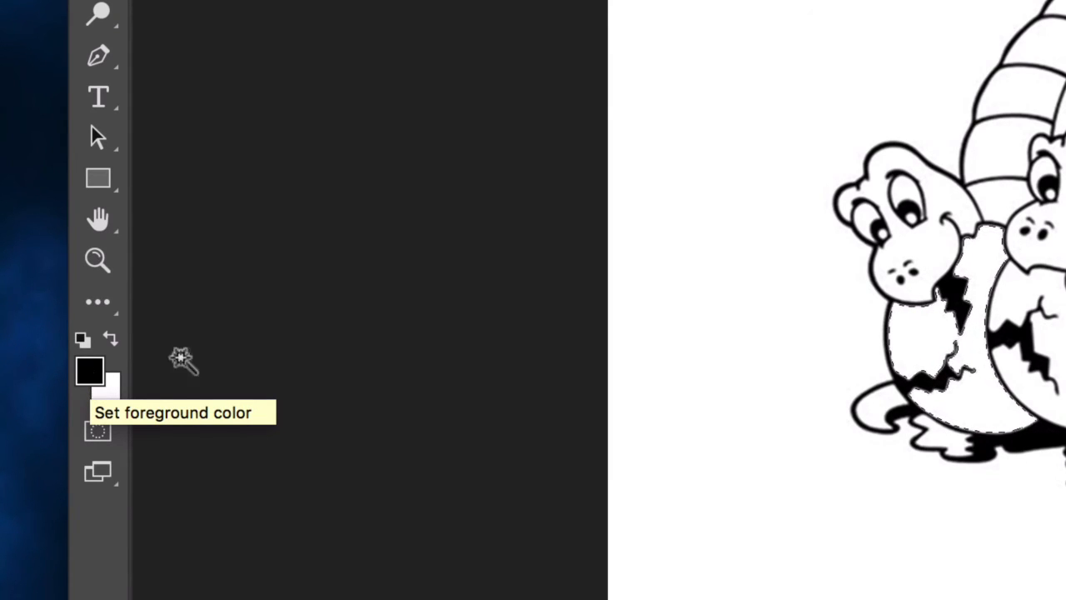
Step: Set the foreground color to a tan, hex a39461
left_click(91, 375)
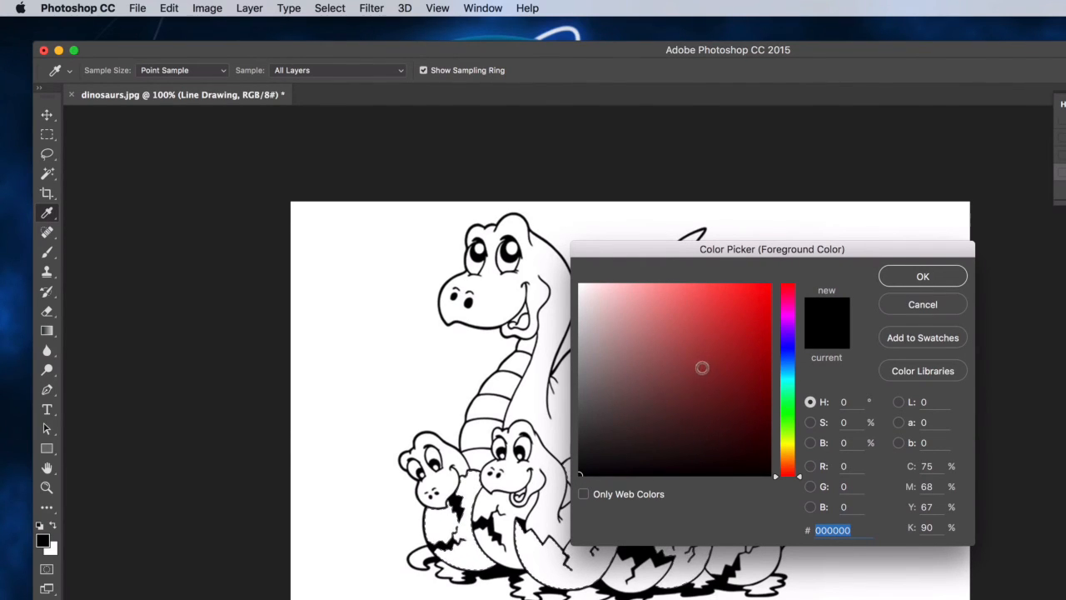
left_click(727, 328)
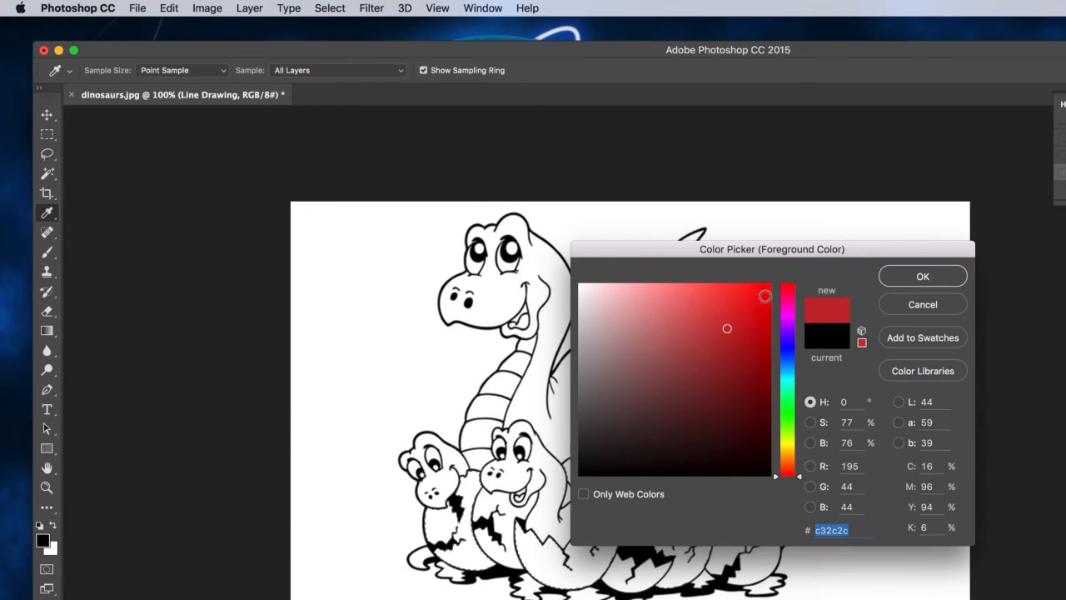
left_click_drag(721, 297, 704, 345)
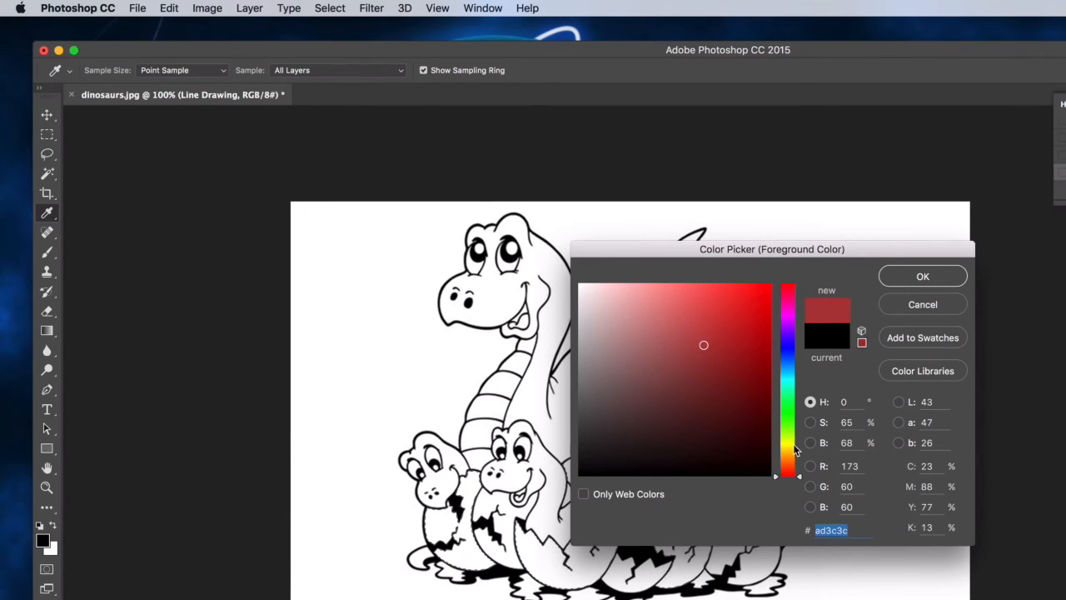
left_click_drag(800, 478, 801, 454)
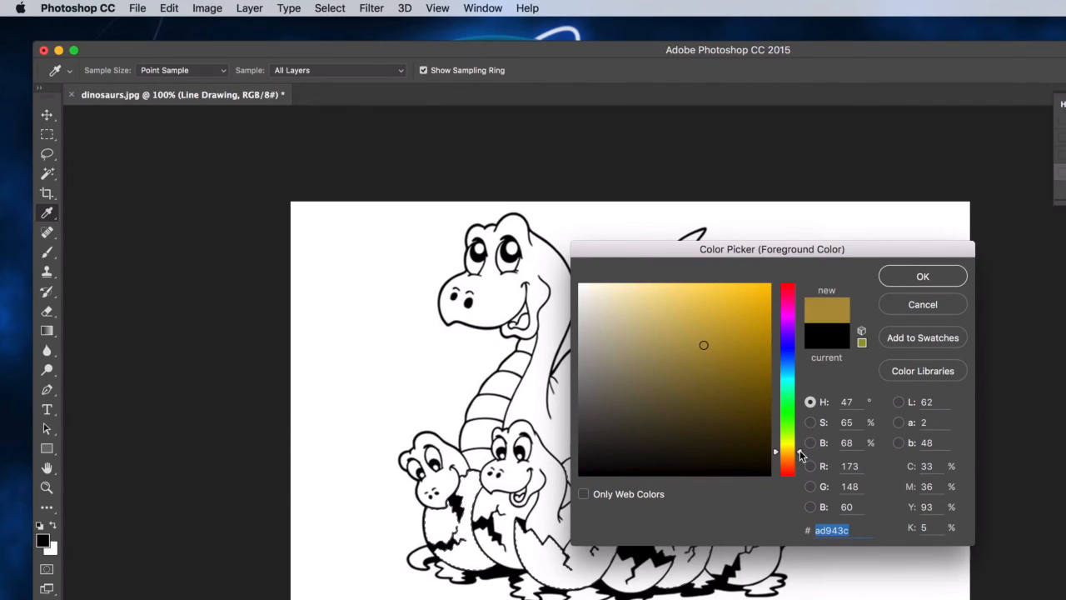
left_click(633, 343)
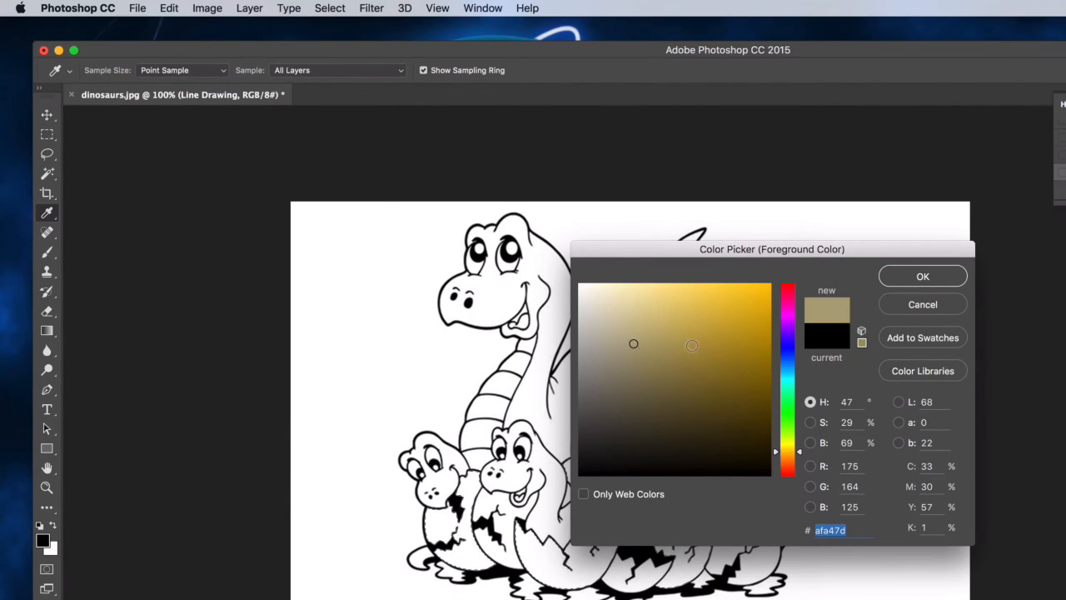
left_click(651, 314)
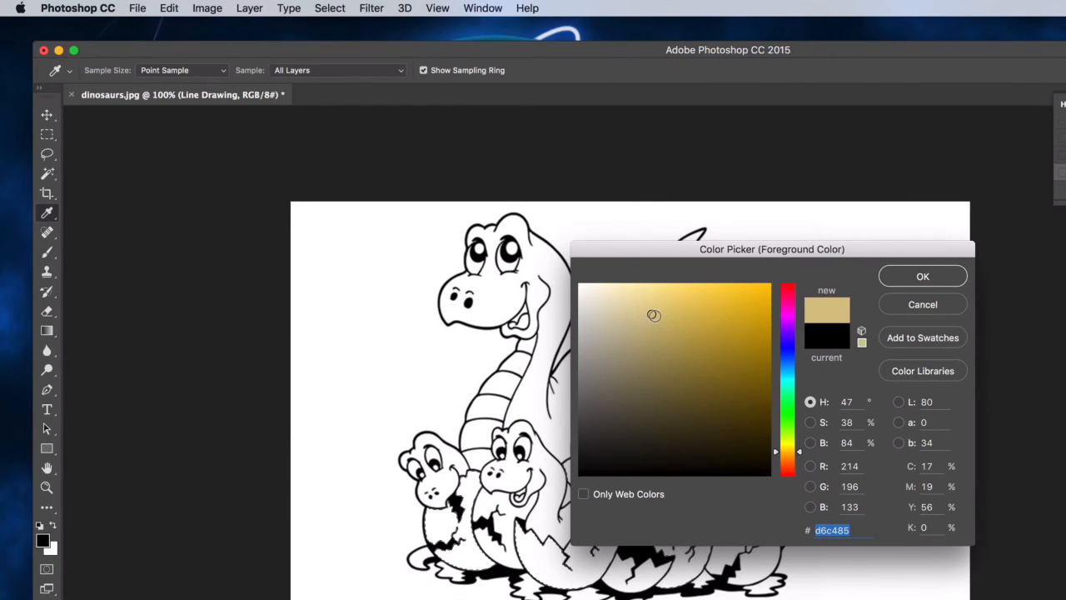
left_click(657, 352)
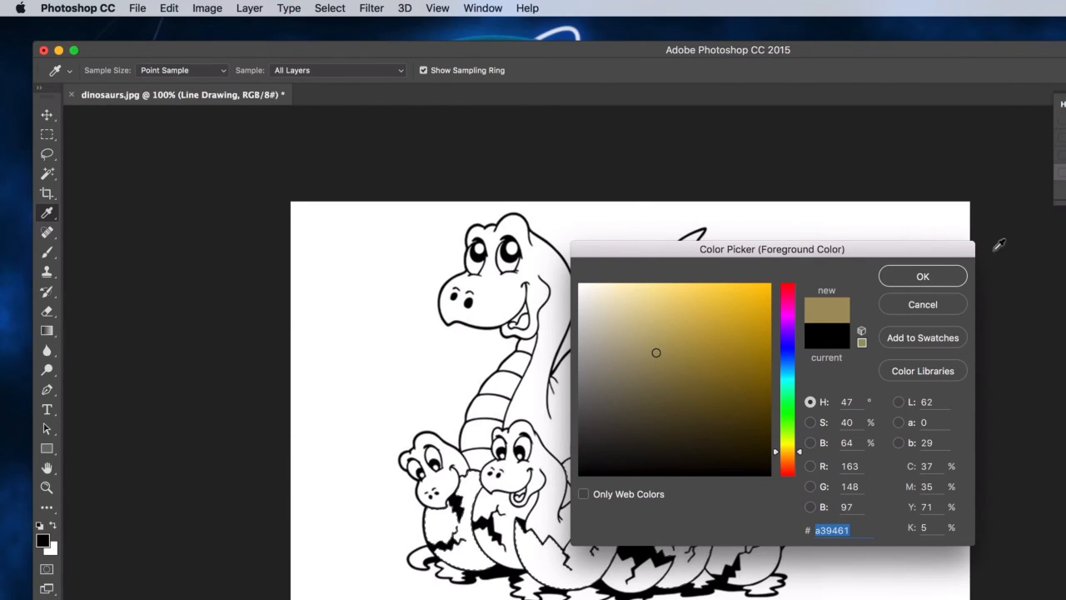
left_click(906, 277)
key("w")
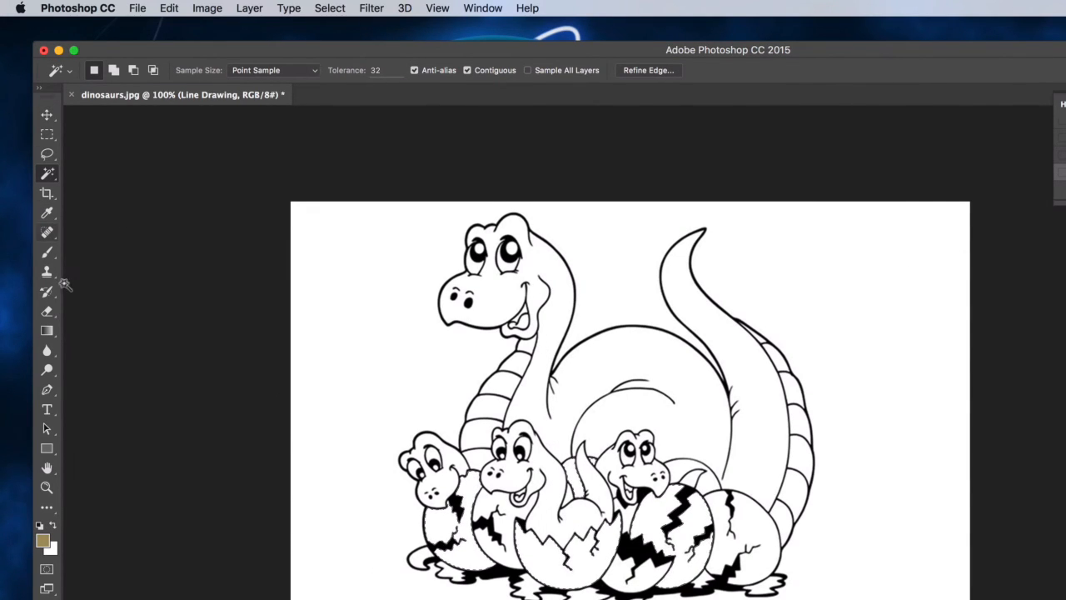
Step: Fill the selected eggshell areas with the foreground color on the eggshells layer using the Paint Bucket, and clear the selection
left_click(50, 331)
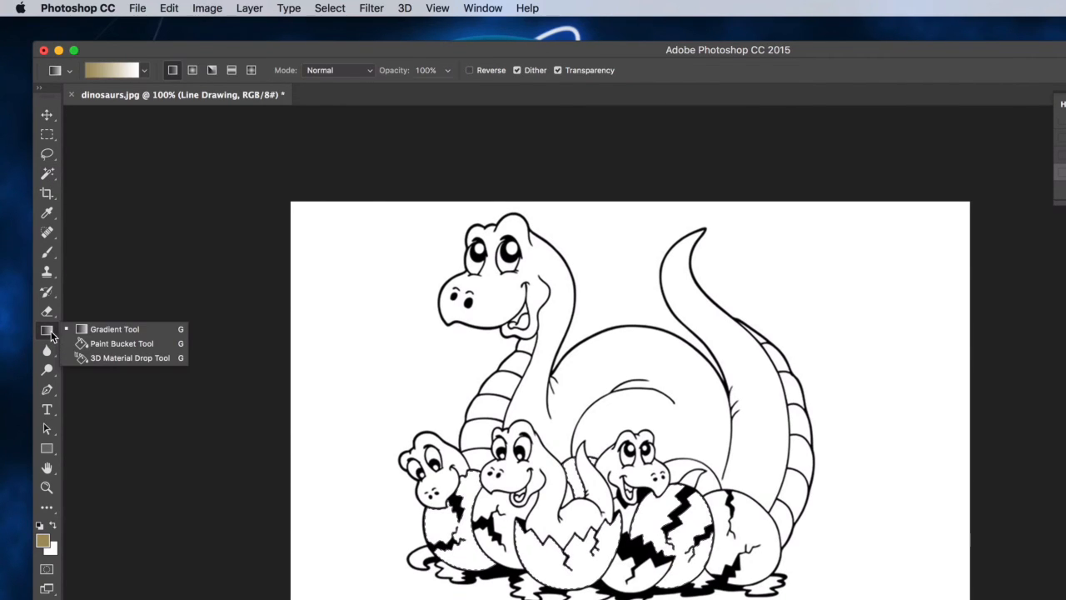
left_click(107, 345)
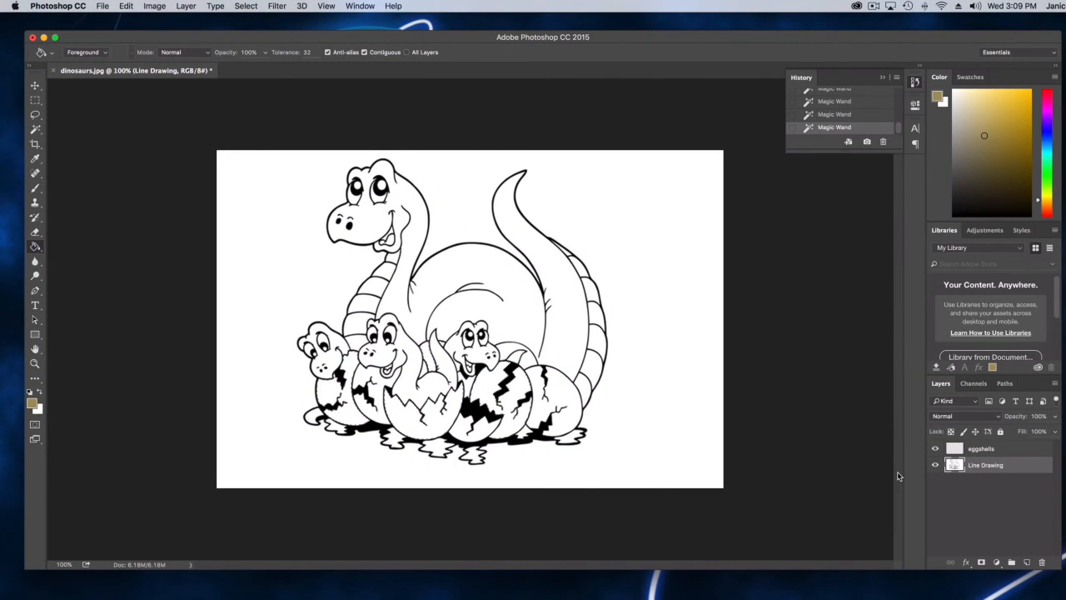
left_click(996, 451)
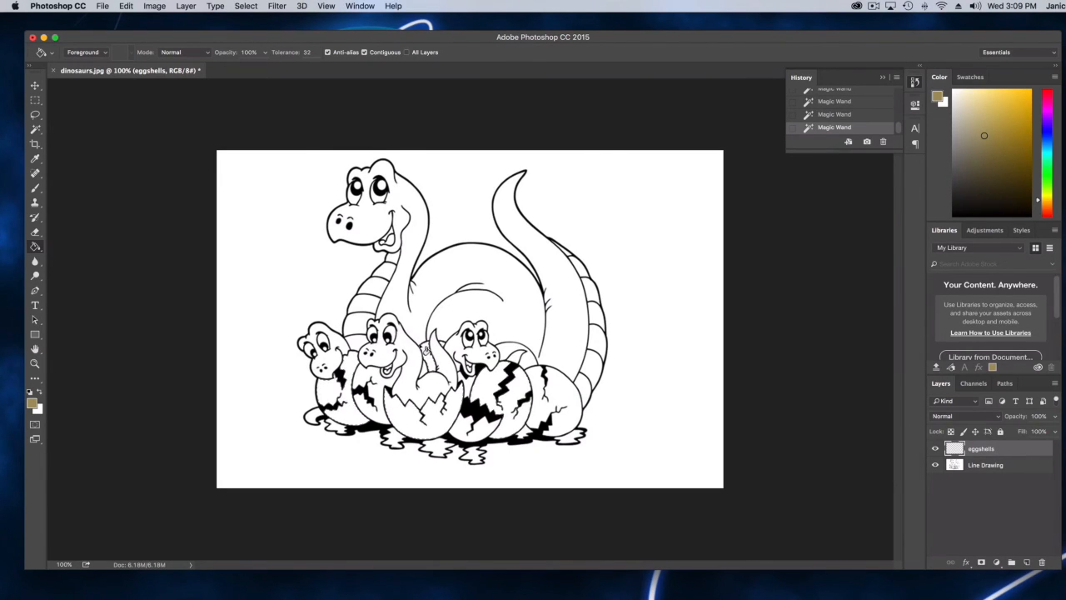
left_click(428, 354)
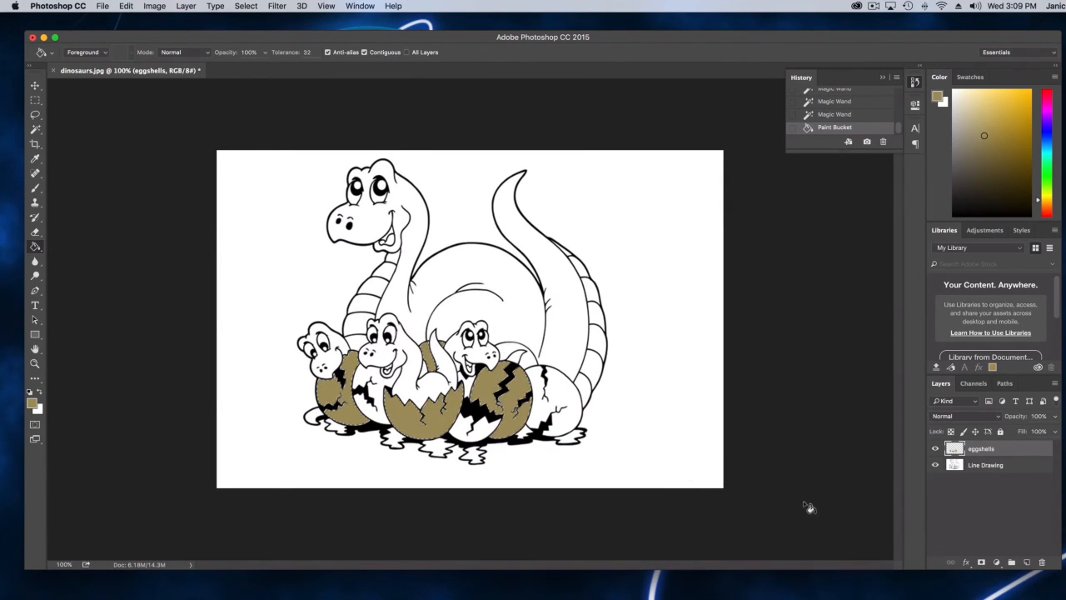
key("super+d")
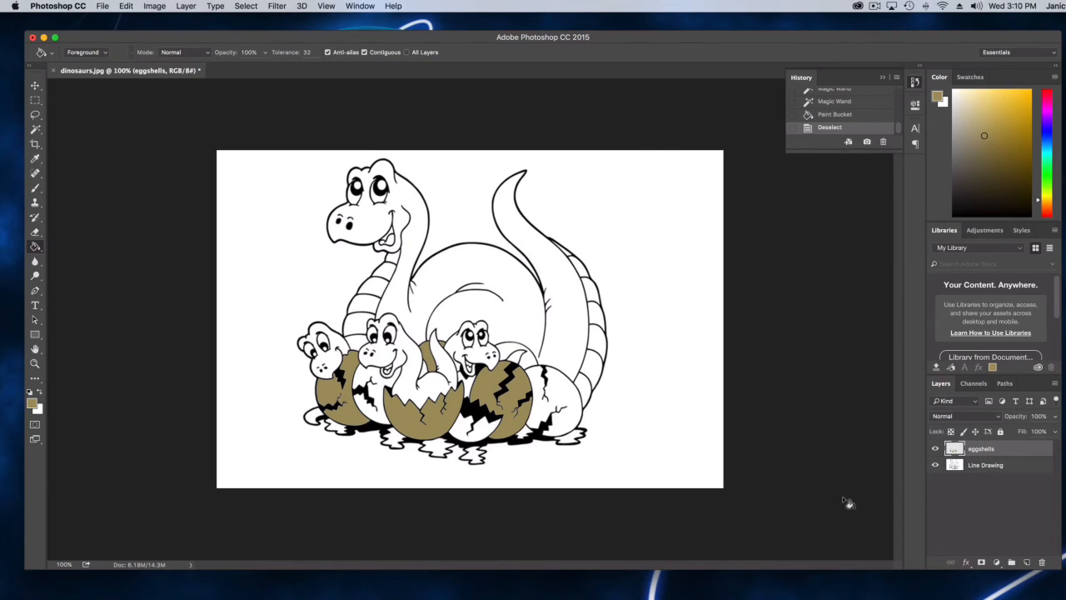
Step: Select the uncolored eggshell pieces on the Line Drawing layer with the Magic Wand, adding each piece to the selection
left_click(986, 466)
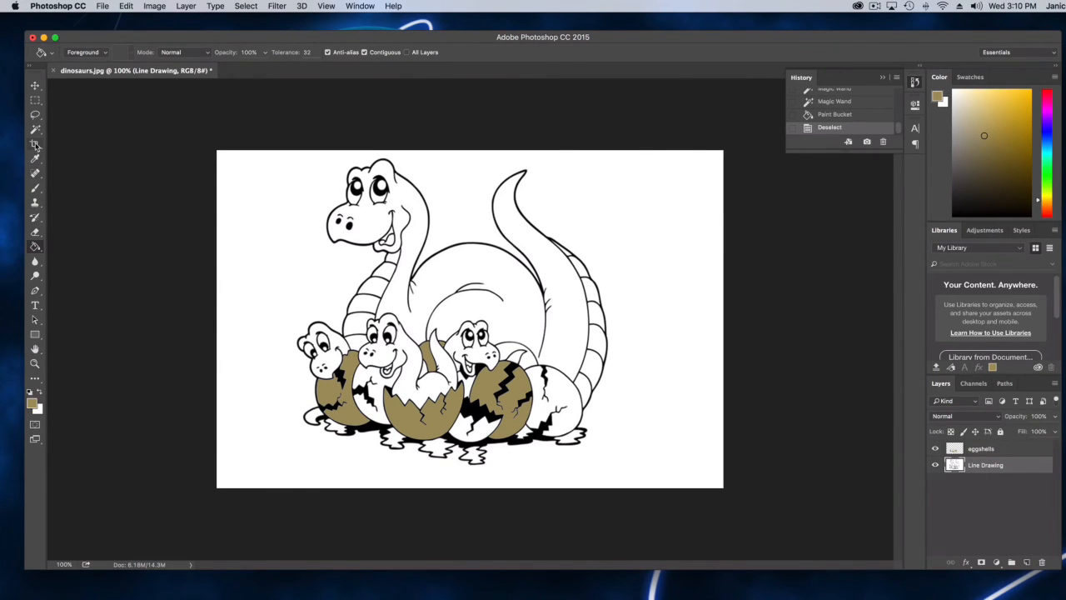
left_click(36, 131)
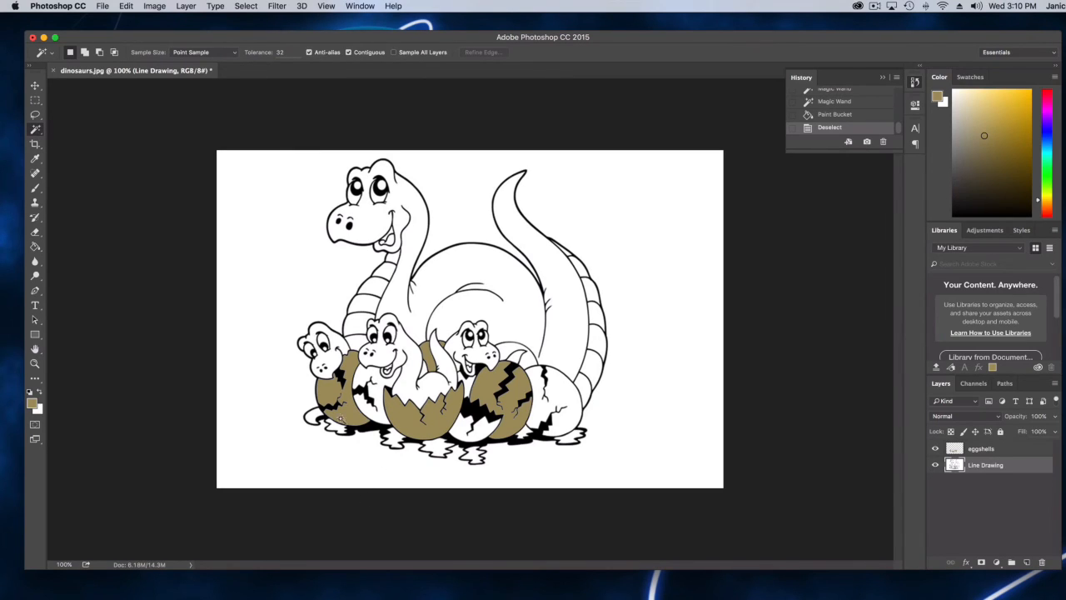
left_click(363, 374)
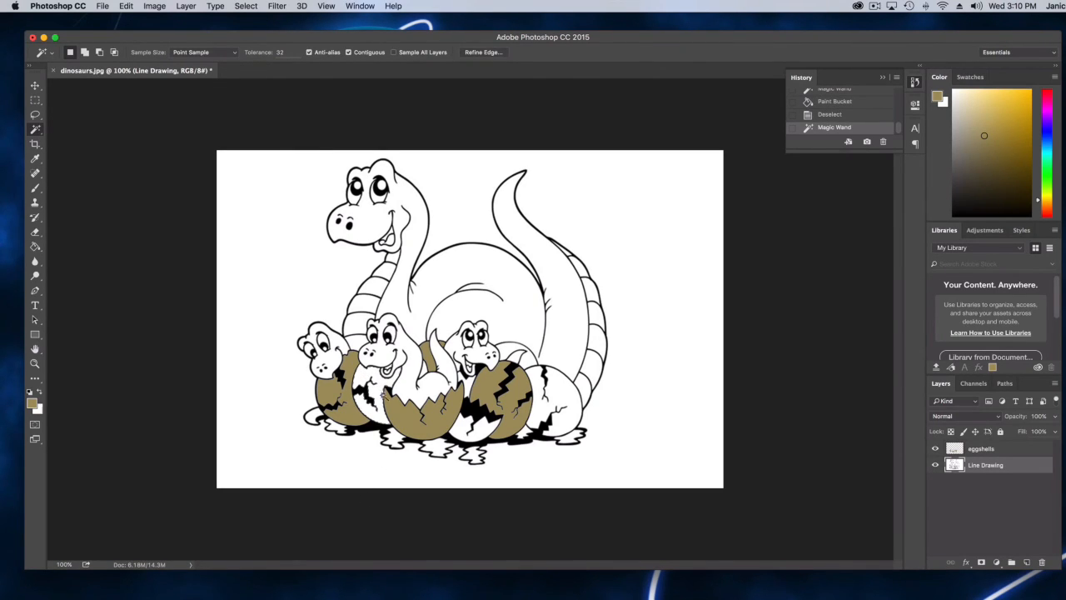
key("shift")
left_click(423, 370, "shift")
left_click(464, 426, "shift")
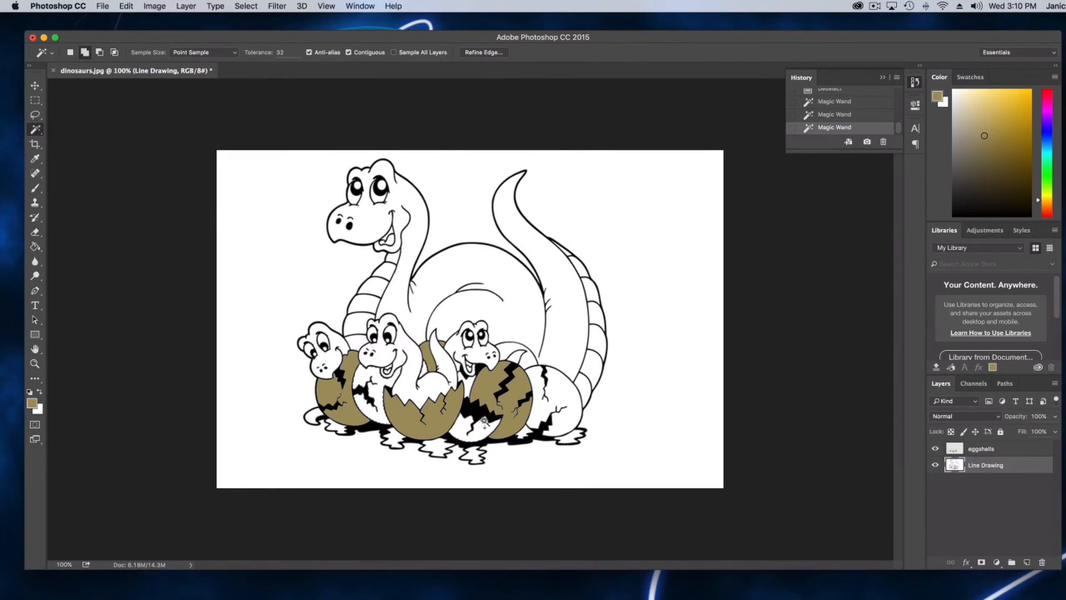
left_click(469, 383, "shift")
left_click(511, 352, "shift")
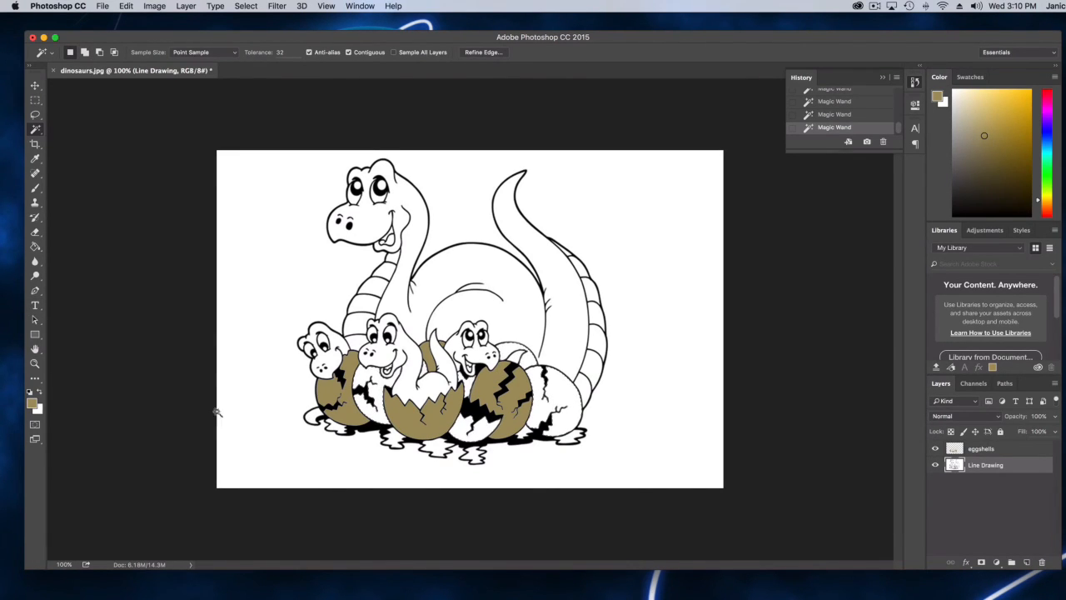
Step: Set the foreground color to an olive green, hex 94a361
left_click(31, 404)
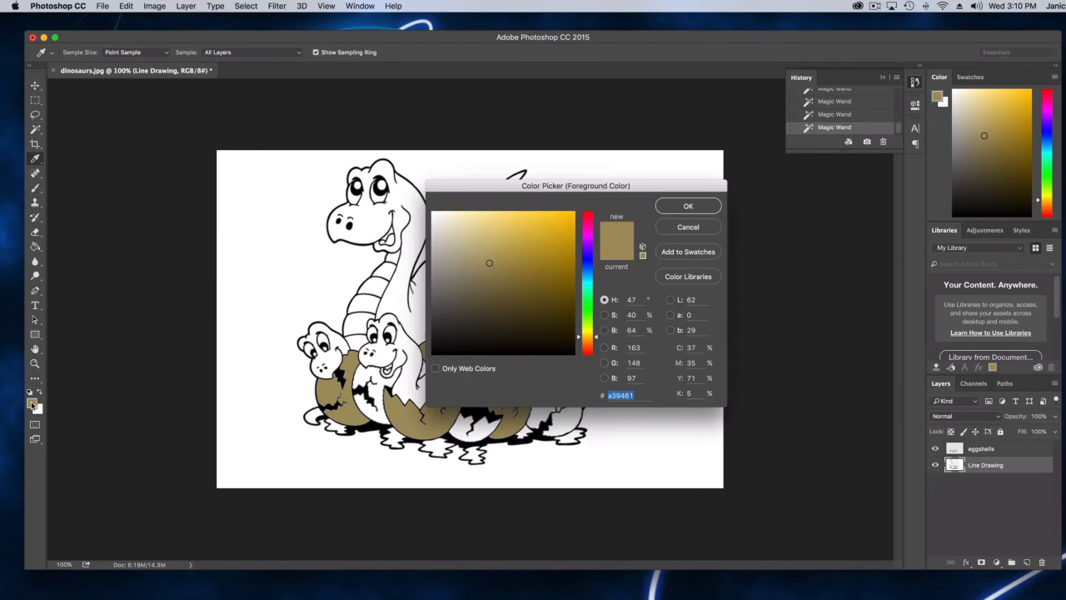
left_click_drag(598, 338, 597, 330)
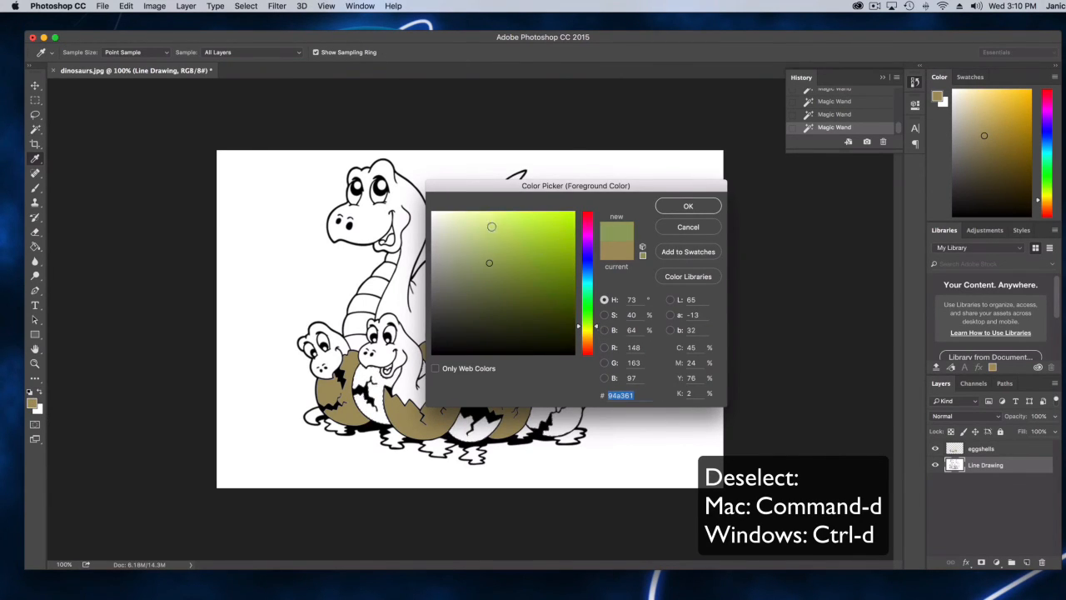
left_click(688, 206)
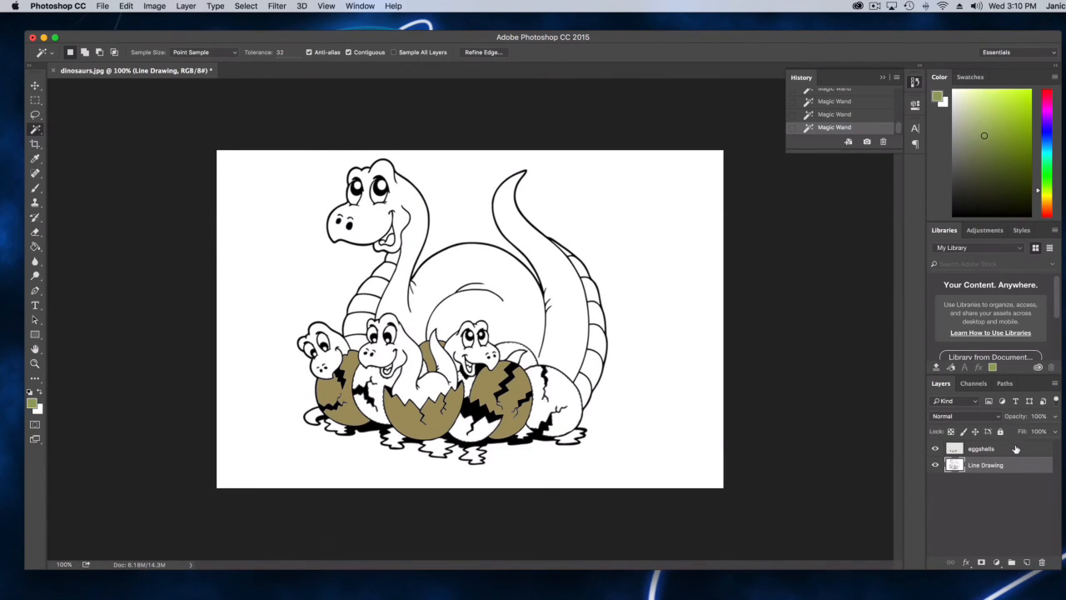
Step: Fill the selected uncolored eggshell pieces with the foreground green on the eggshells layer using the Paint Bucket, and clear the selection
left_click(1015, 449)
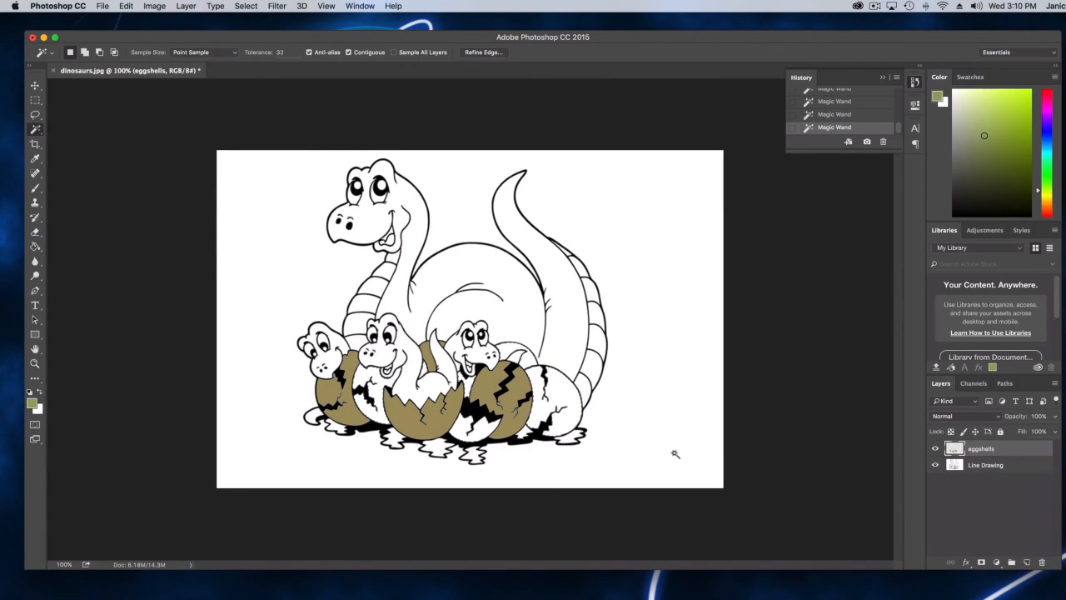
left_click(35, 247)
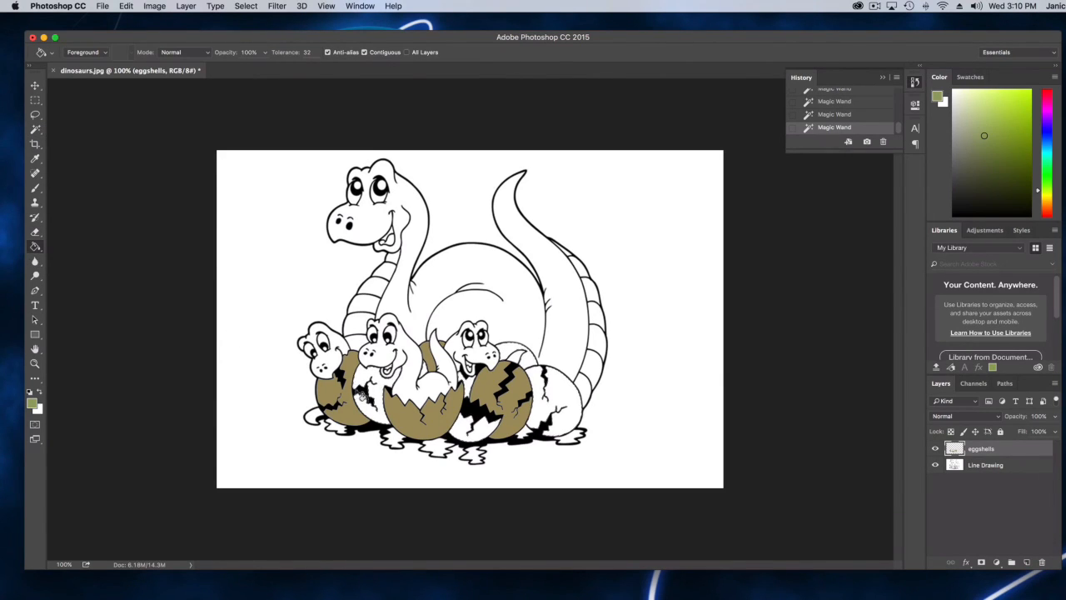
left_click(533, 368)
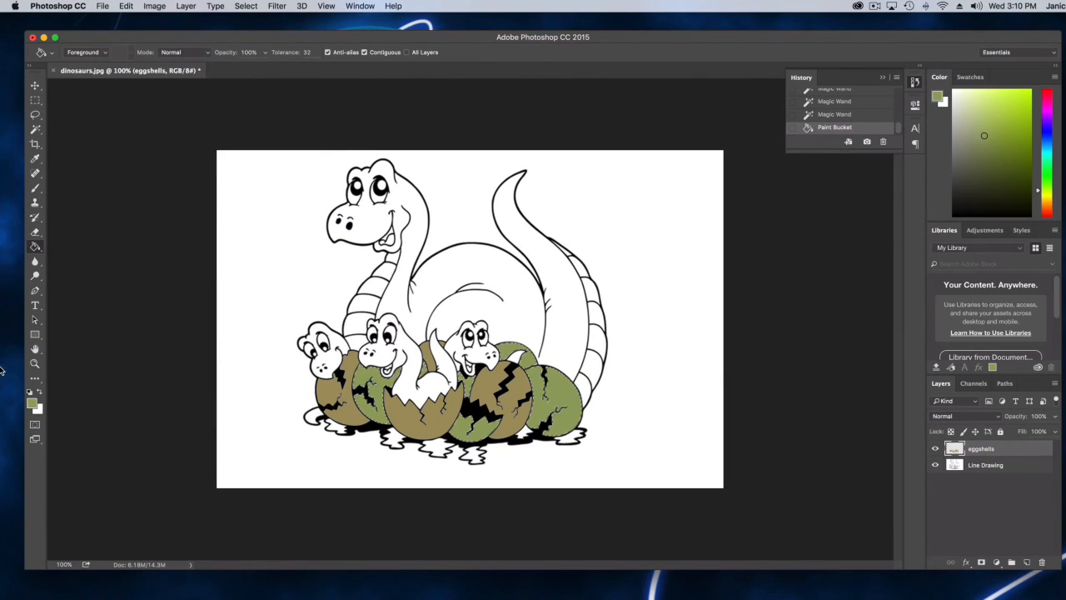
key("super+d")
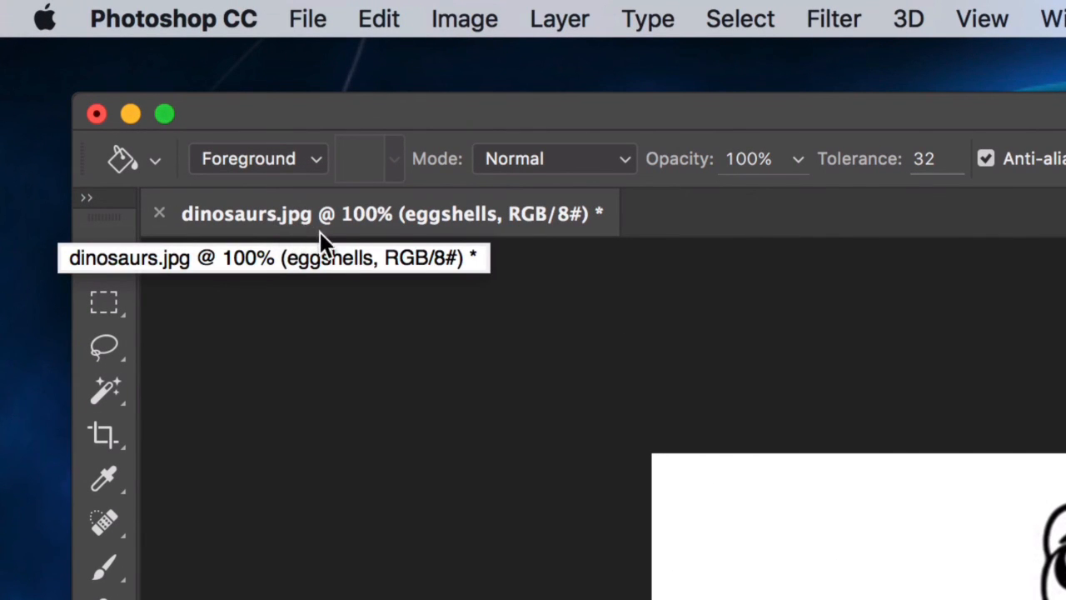
Step: Save the document as dinosaurs.psd in Photoshop format beside dinosaurs.jpg, with Layers and Maximize Compatibility enabled
left_click(304, 18)
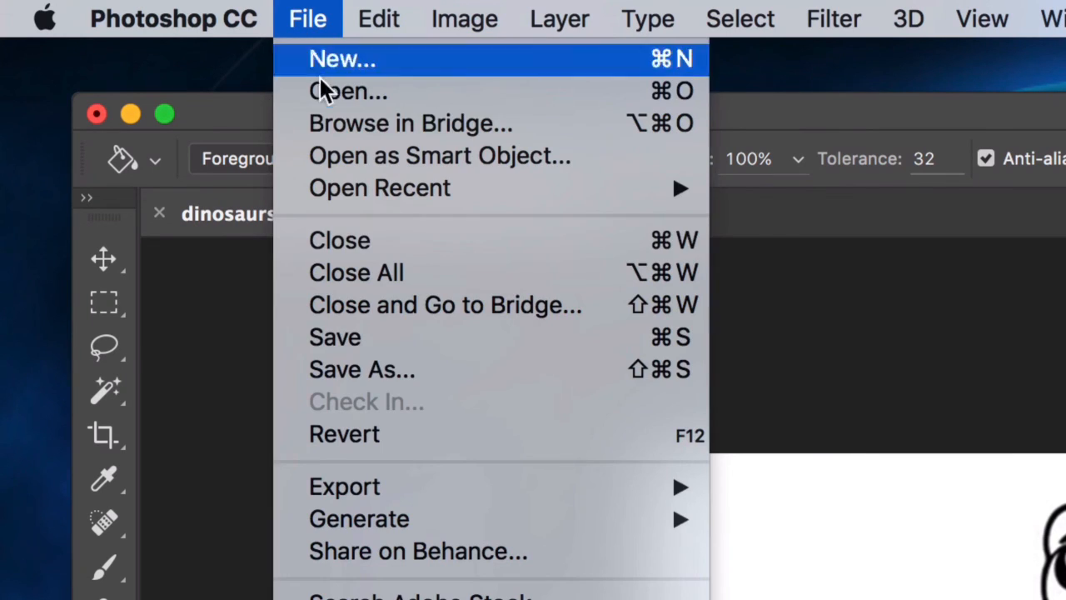
left_click(375, 339)
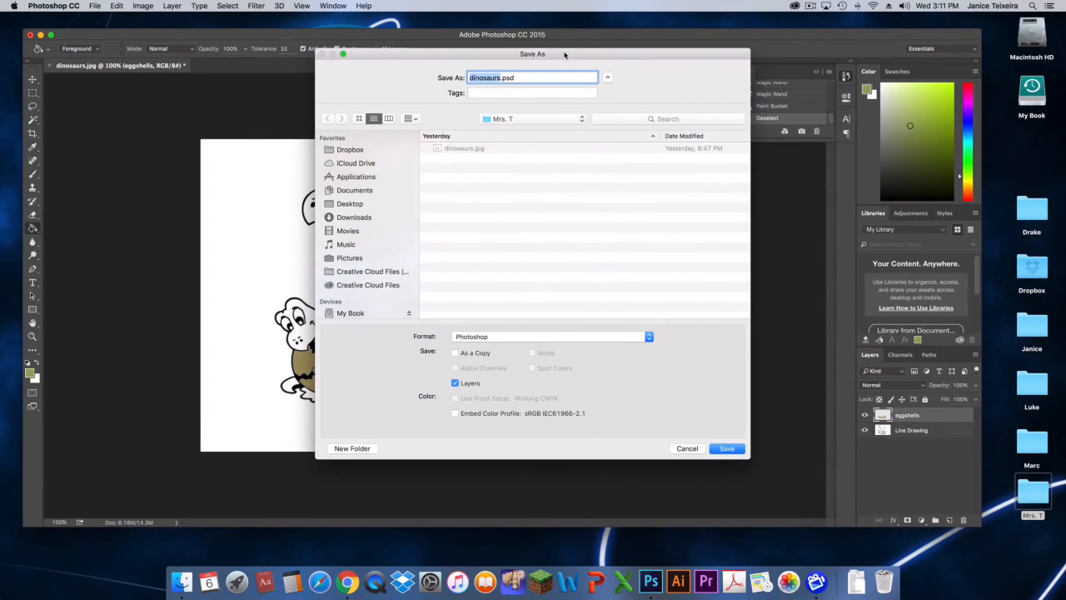
left_click(516, 336)
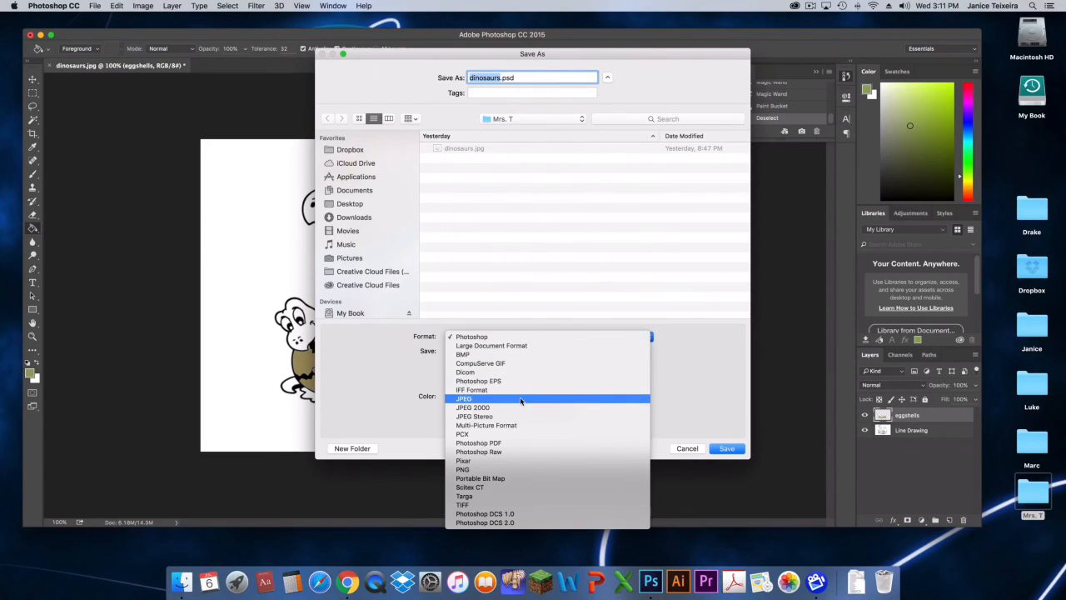
left_click(512, 338)
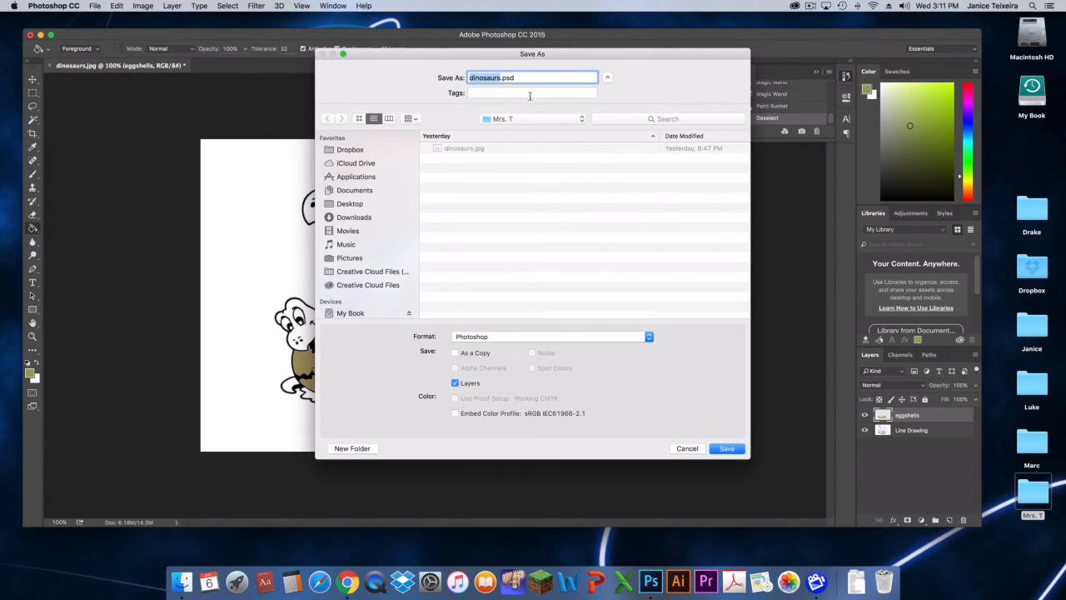
left_click(730, 450)
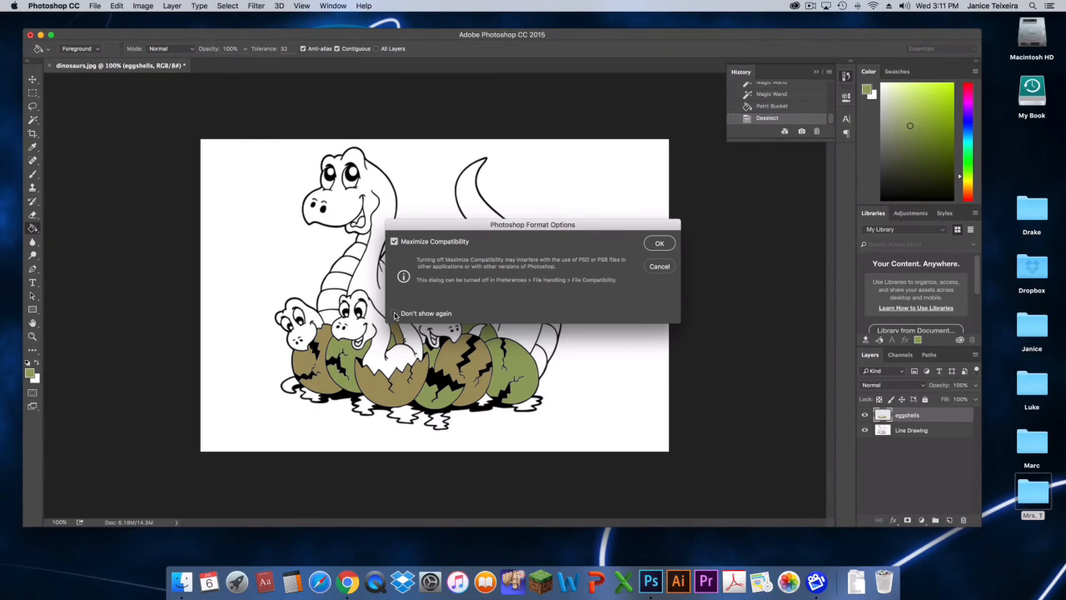
left_click(658, 244)
Step: Shift the Photoshop window aside and open the desktop folder containing the saved dinosaurs.psd in Finder to view its files
left_click_drag(212, 36, 149, 36)
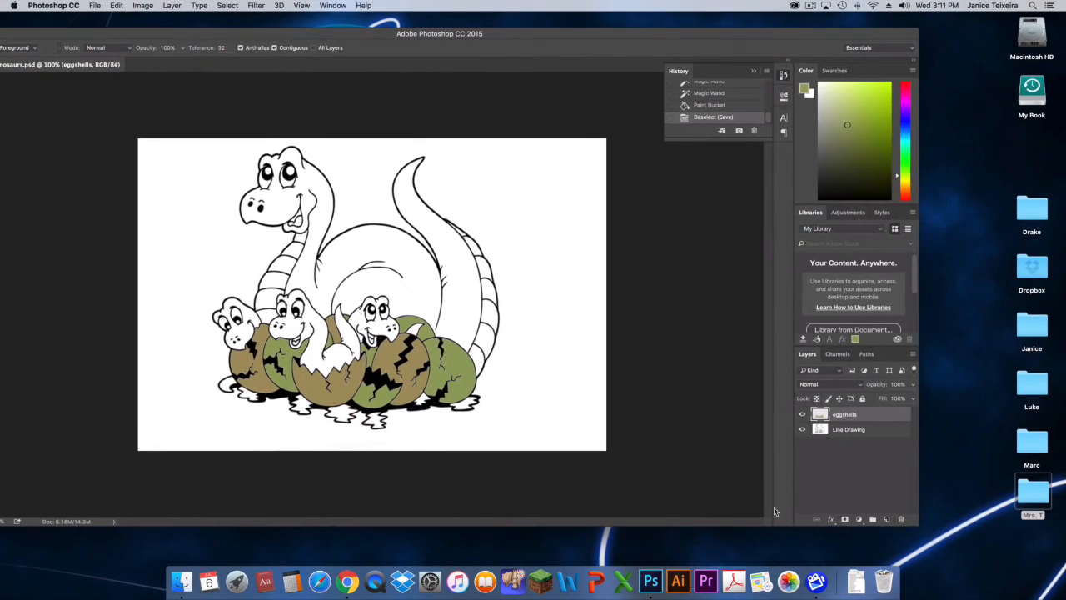
double_click(1036, 494)
left_click_drag(654, 171, 275, 150)
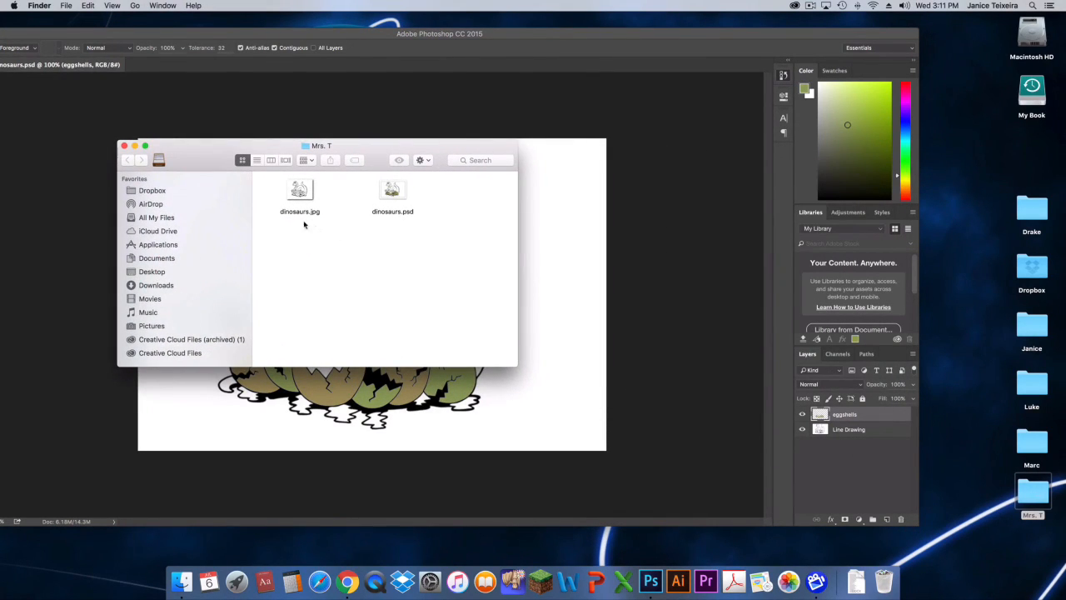